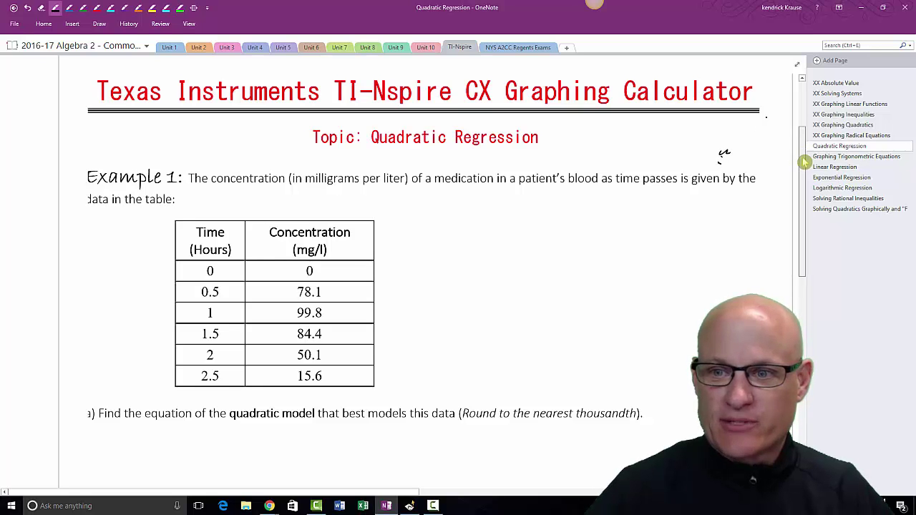
Highlight 'Quadratic Regression' in yellow in the topic line, then return to a writing pen
scroll(805, 150, "up", 1)
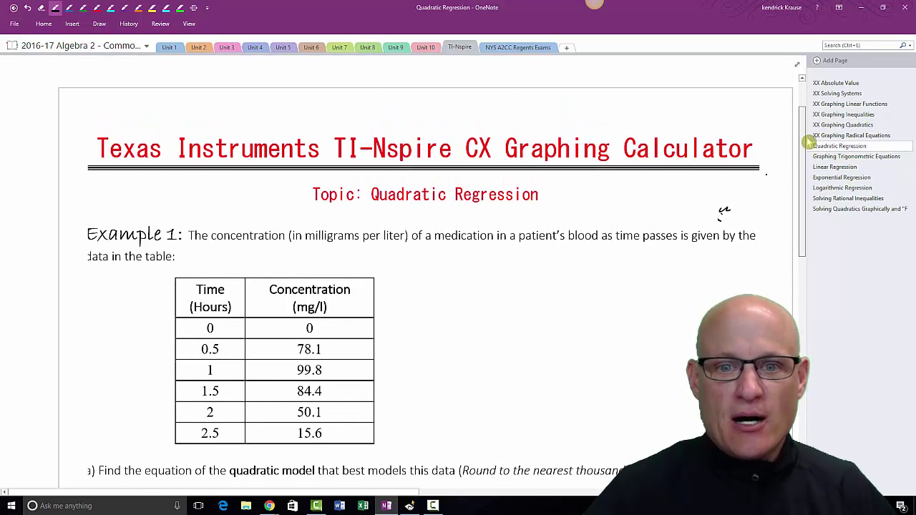
left_click(152, 7)
mouse_move(370, 197)
left_mouse_down()
mouse_move(419, 184)
mouse_move(430, 202)
mouse_move(458, 188)
mouse_move(458, 202)
mouse_move(546, 194)
left_mouse_up()
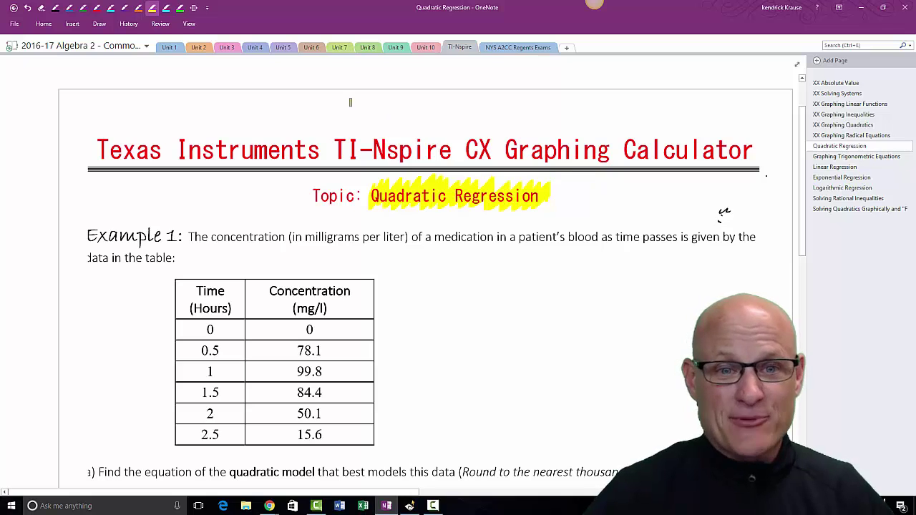
left_click(111, 9)
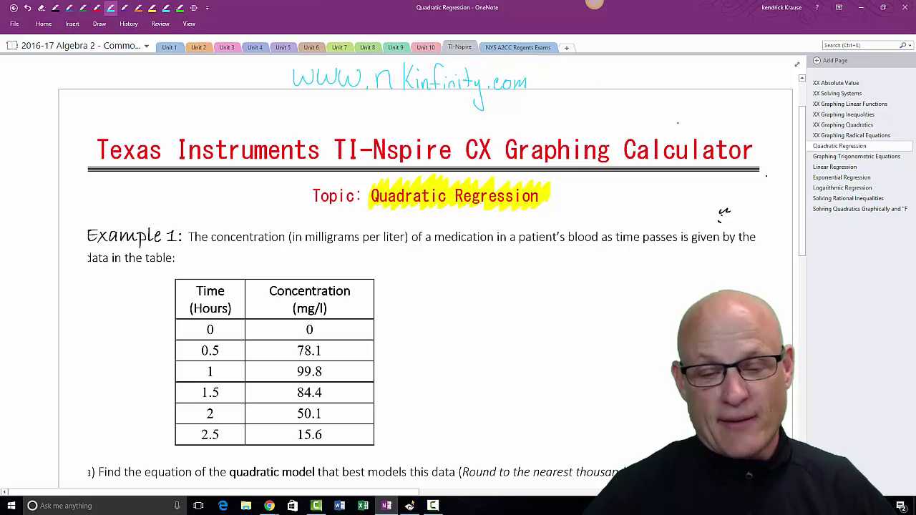
Open the TI-Inspire Videos page on the nkinfinity website in Chrome
mouse_move(269, 506)
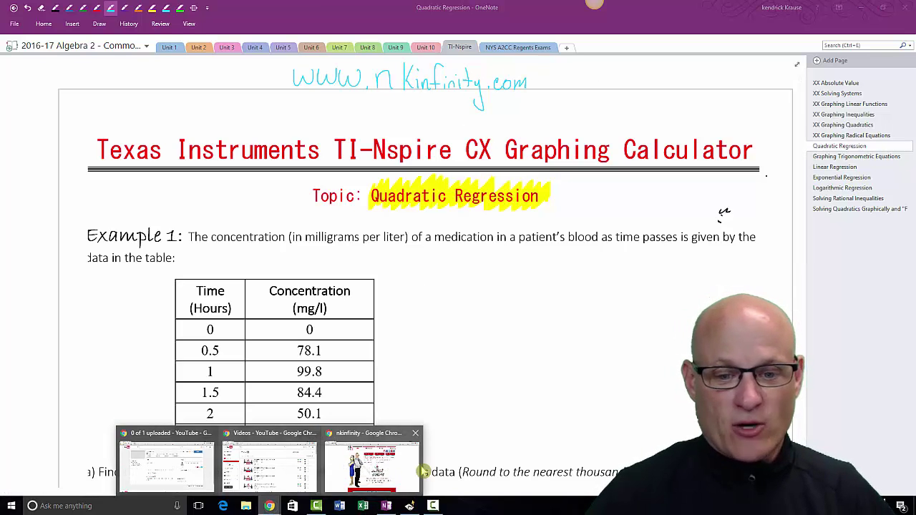
left_click(379, 465)
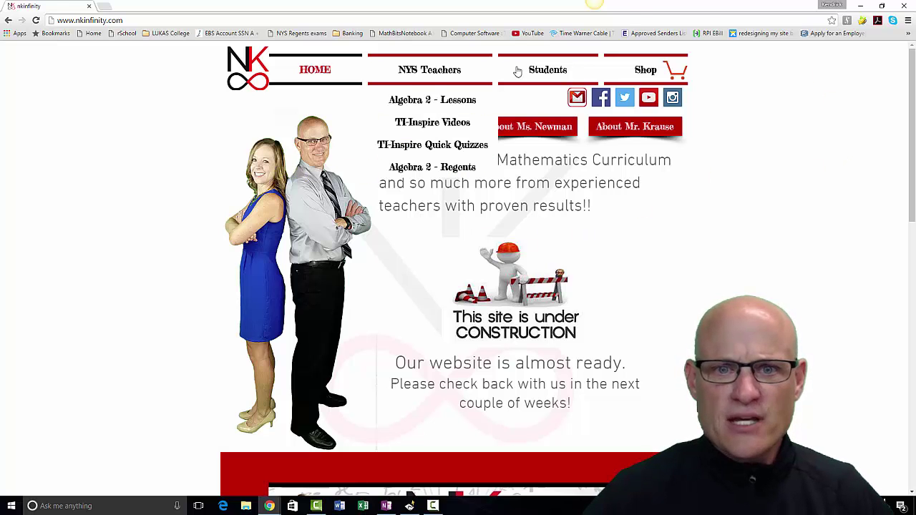
mouse_move(433, 71)
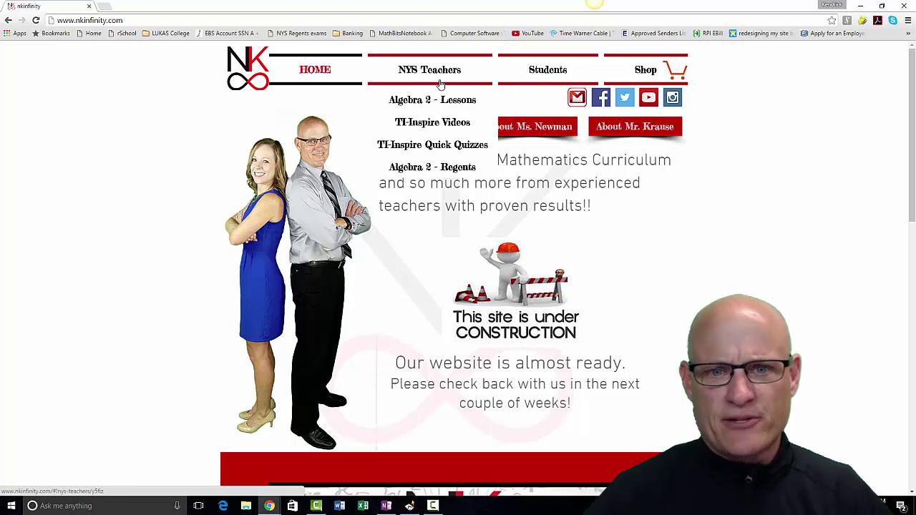
left_click(434, 123)
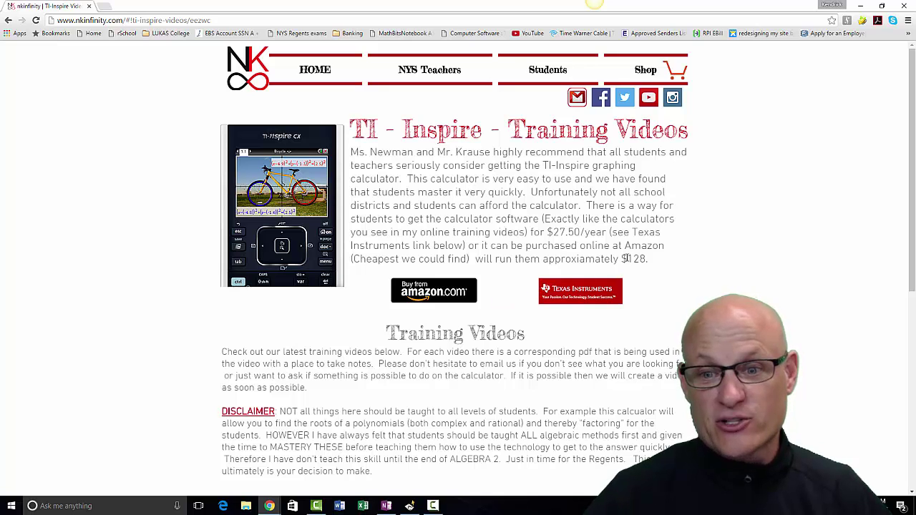
Mark the $128. calculator price and scroll through the training video list
left_click_drag(625, 258, 651, 261)
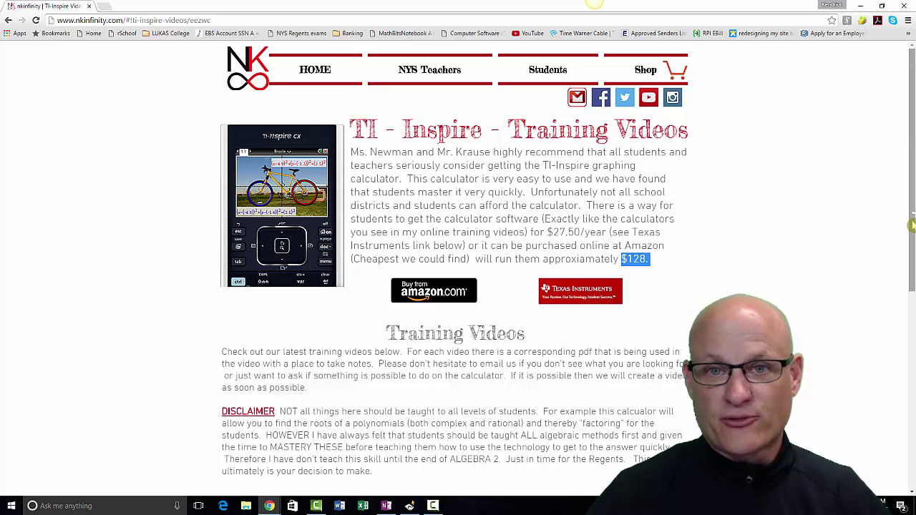
right_click(901, 254)
left_click(908, 229)
left_click_drag(913, 214, 828, 402)
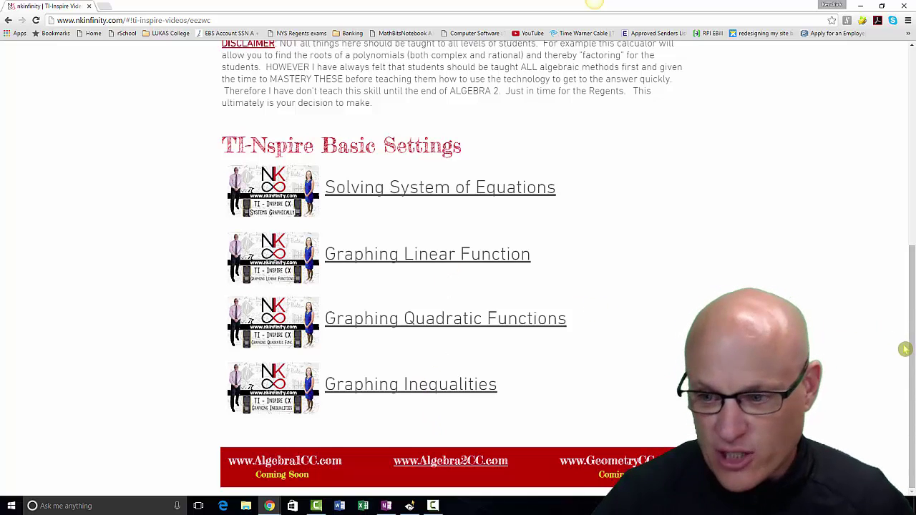
left_click_drag(912, 349, 911, 150)
mouse_move(429, 72)
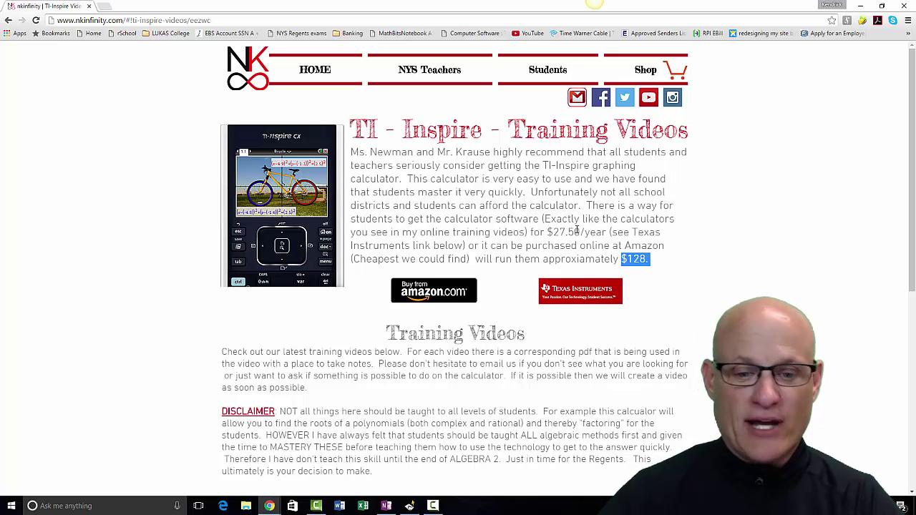
Snap the Quadratic Regression notes to the right half and TI-Nspire to the left half
mouse_move(433, 506)
left_click(387, 506)
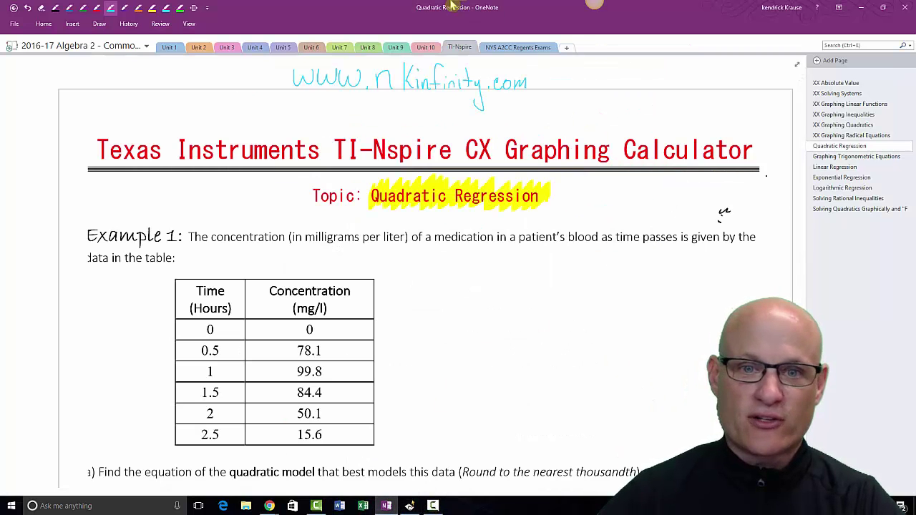
left_click_drag(447, 11, 914, 13)
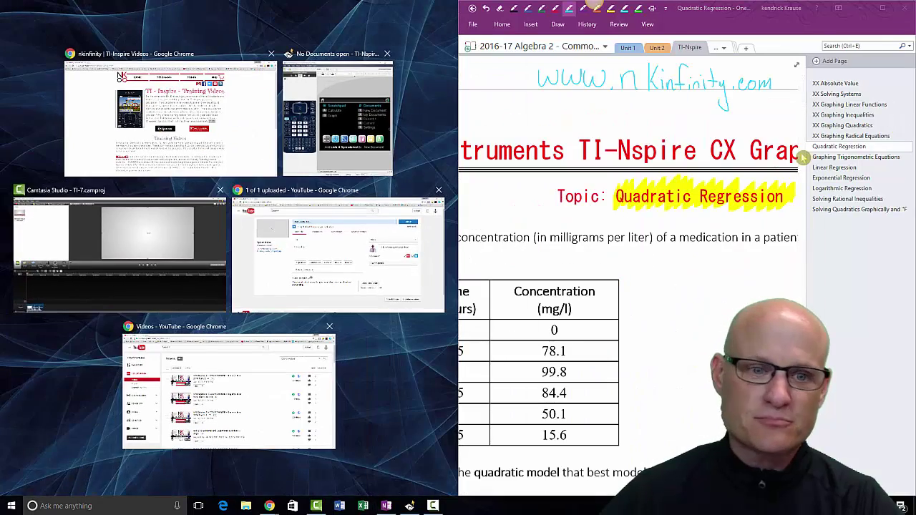
left_click(331, 136)
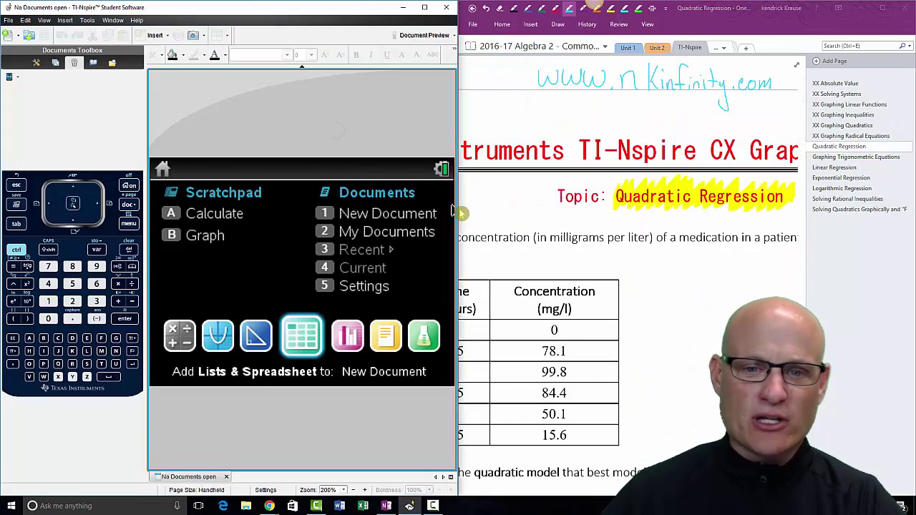
Bring TI-Nspire forward and show the OneNote notes beside it, adjusting the notes view
mouse_move(269, 505)
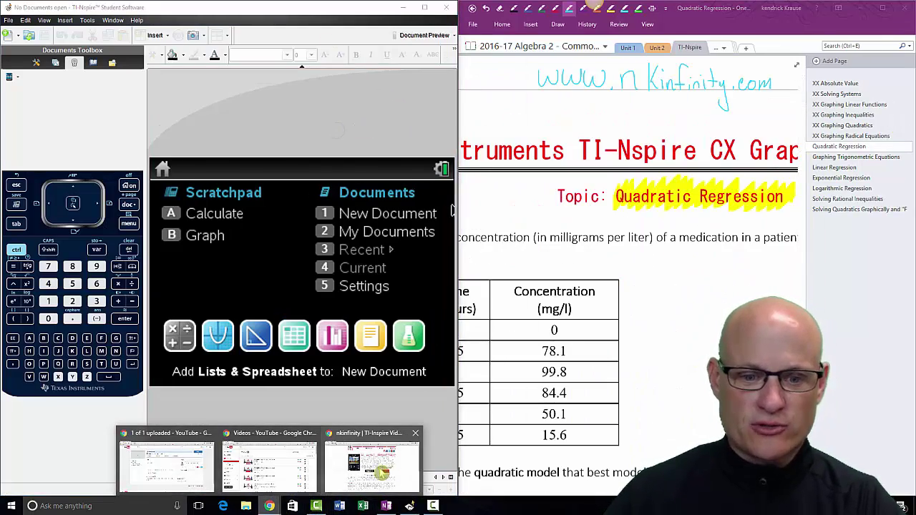
left_click(390, 471)
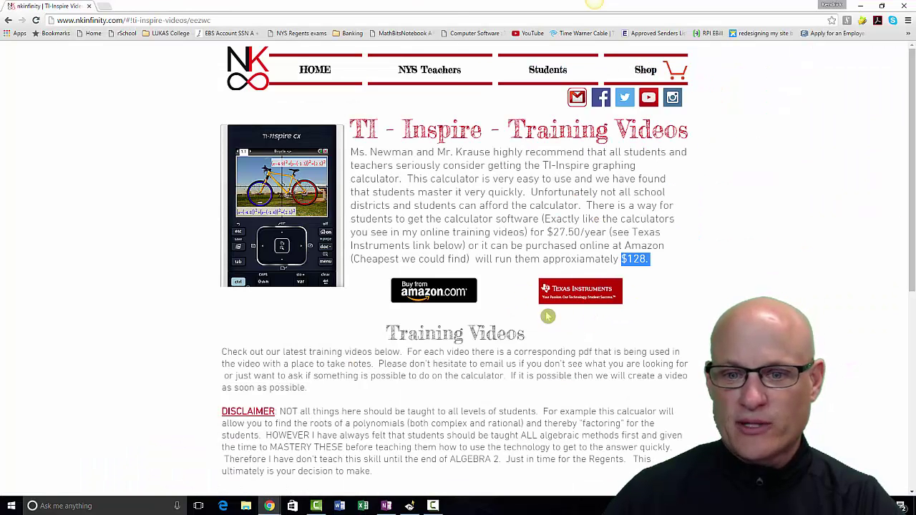
key("alt")
key("alt+Tab")
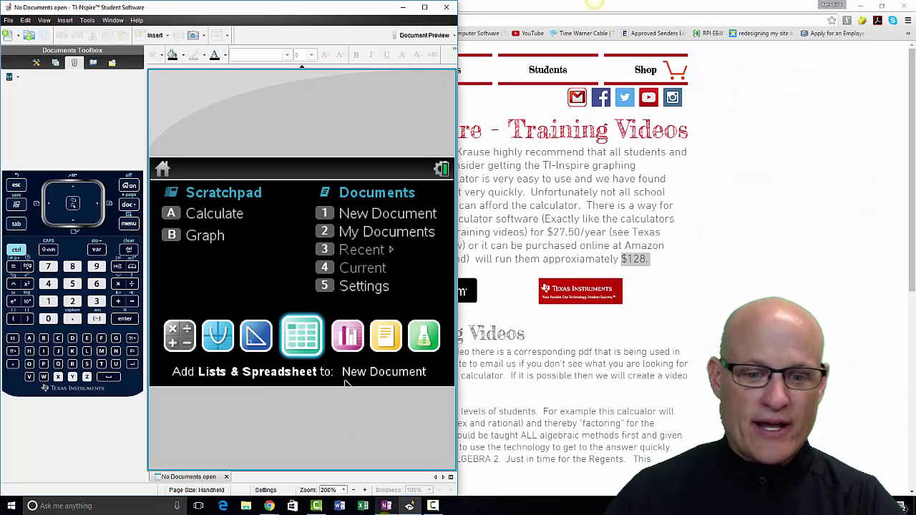
left_click(386, 506)
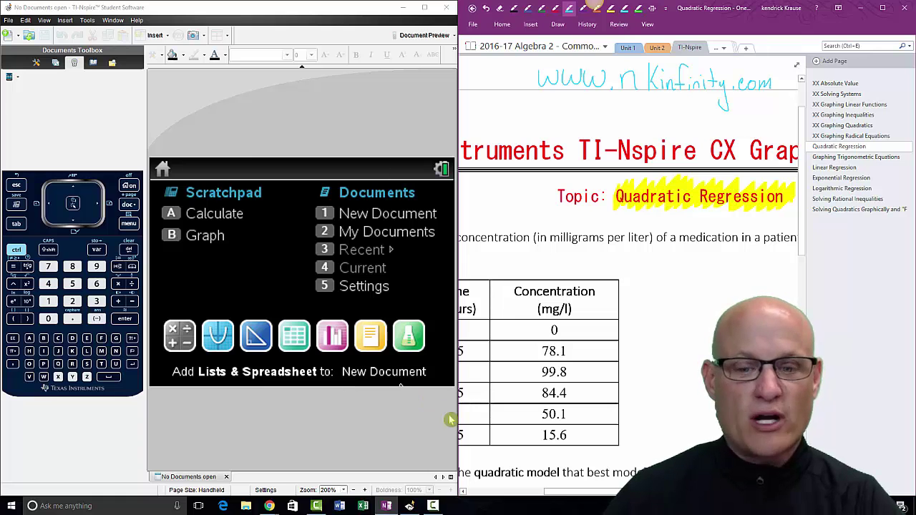
left_click_drag(601, 494, 542, 494)
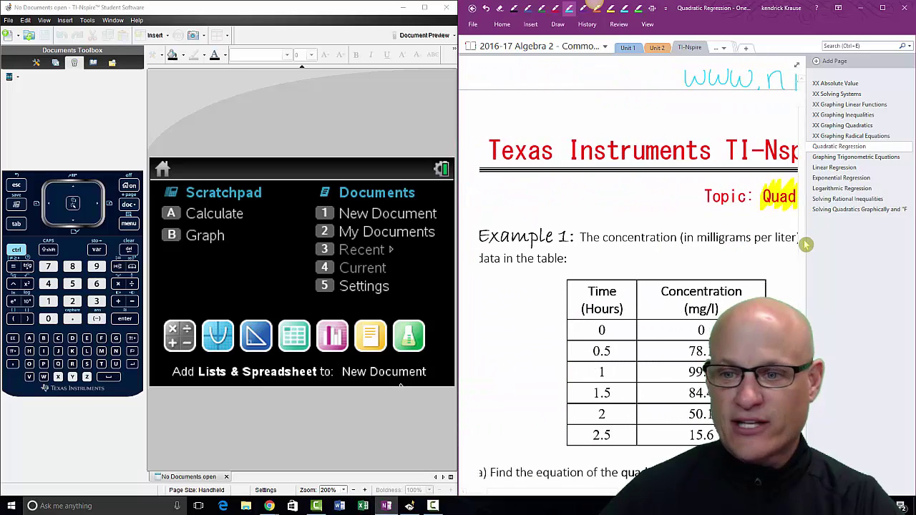
left_click_drag(803, 247, 800, 325)
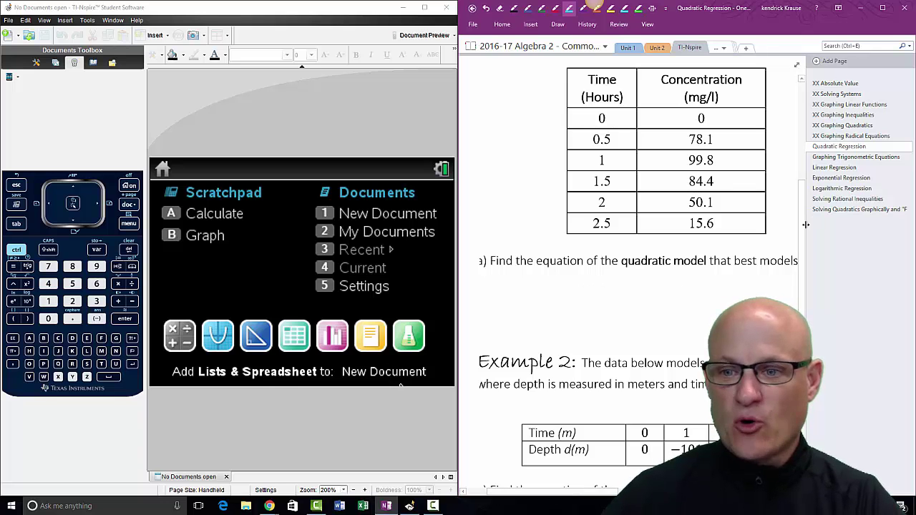
mouse_move(805, 218)
left_mouse_down()
mouse_move(794, 286)
mouse_move(806, 214)
mouse_move(793, 218)
left_mouse_up()
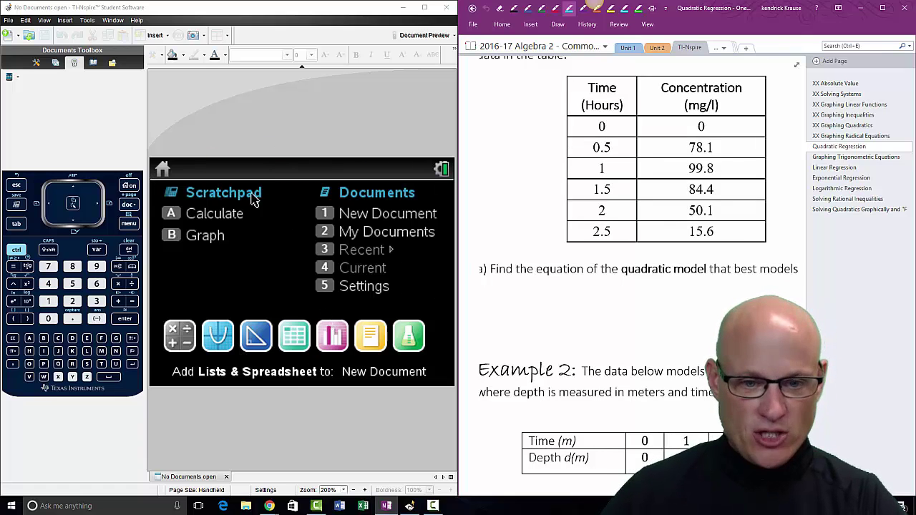
Discard the unwanted unsaved document and start a fresh document with a spreadsheet page
left_click(294, 336)
left_click(128, 185)
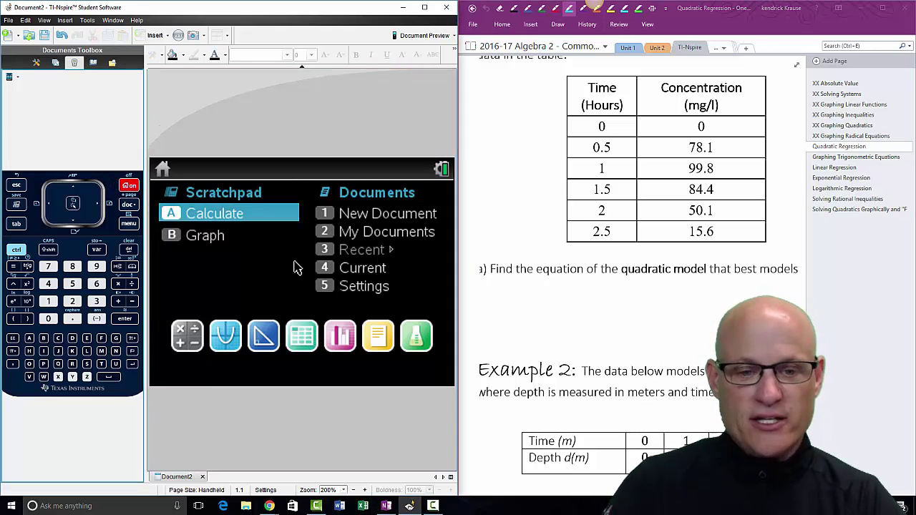
left_click(301, 342)
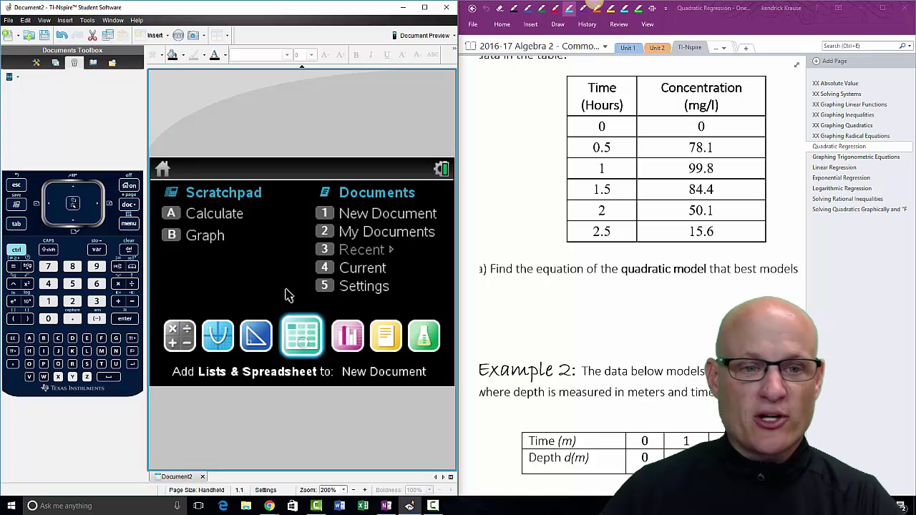
left_click(312, 337)
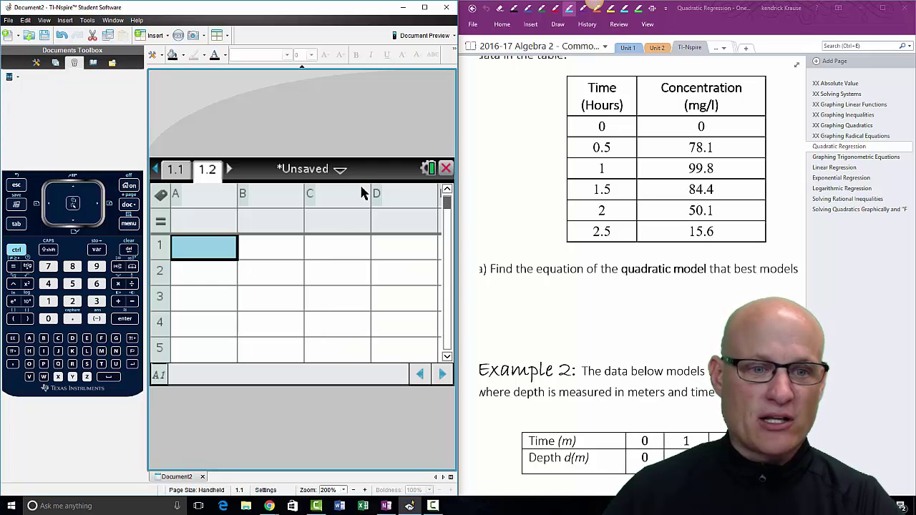
left_click(448, 170)
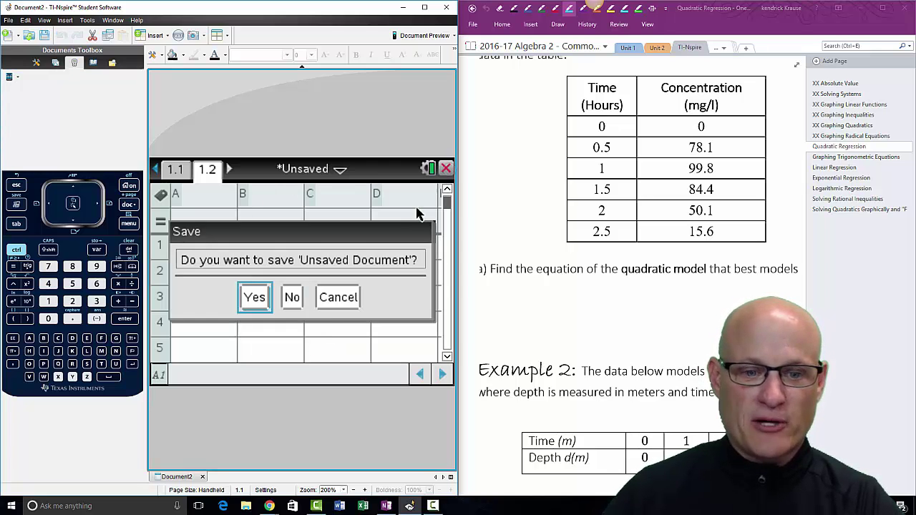
left_click(293, 297)
left_click(303, 333)
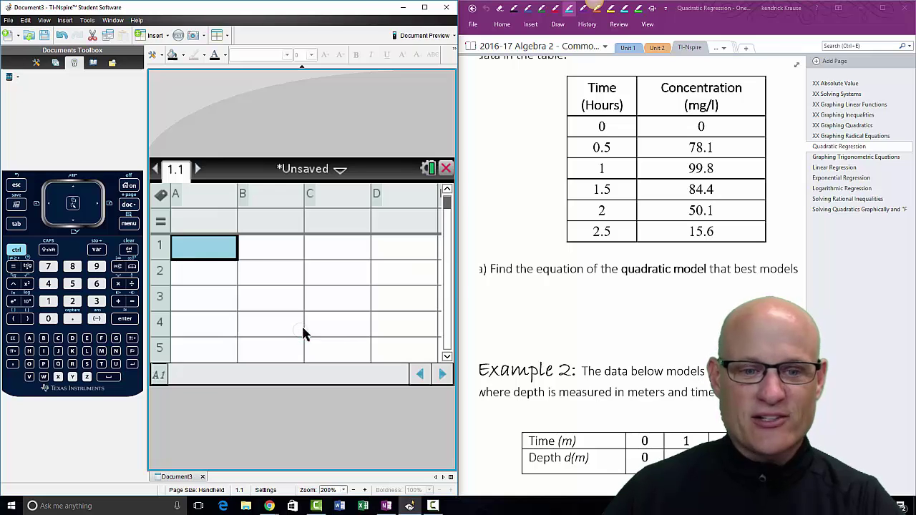
Name column A 'time' and column B 'conc', ending in cell A1
left_click(217, 201)
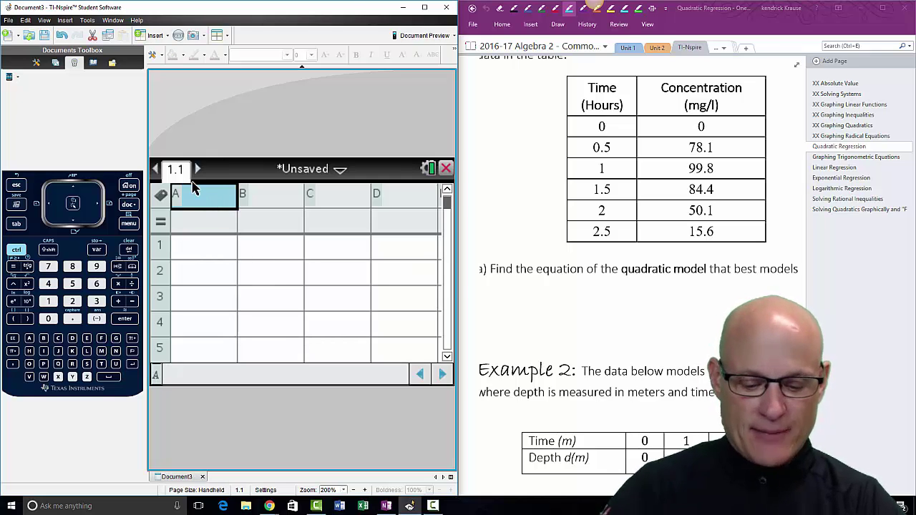
type("time")
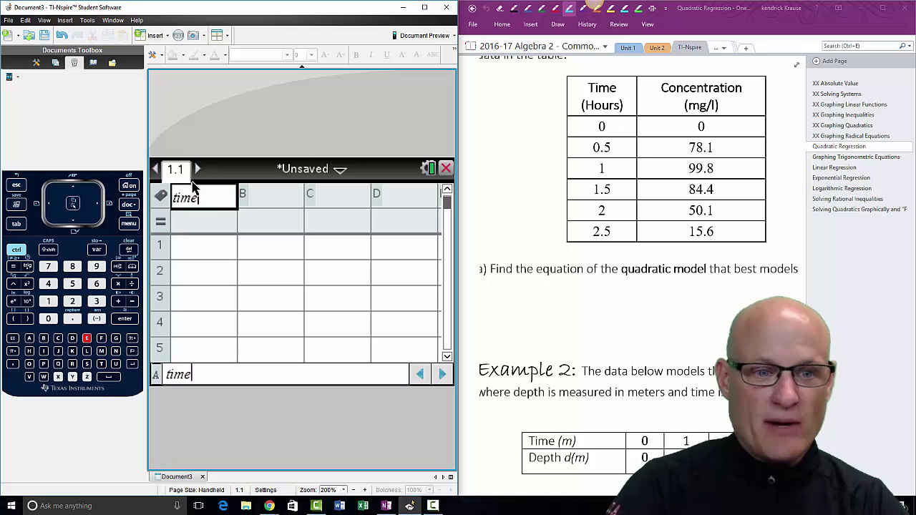
left_click(274, 199)
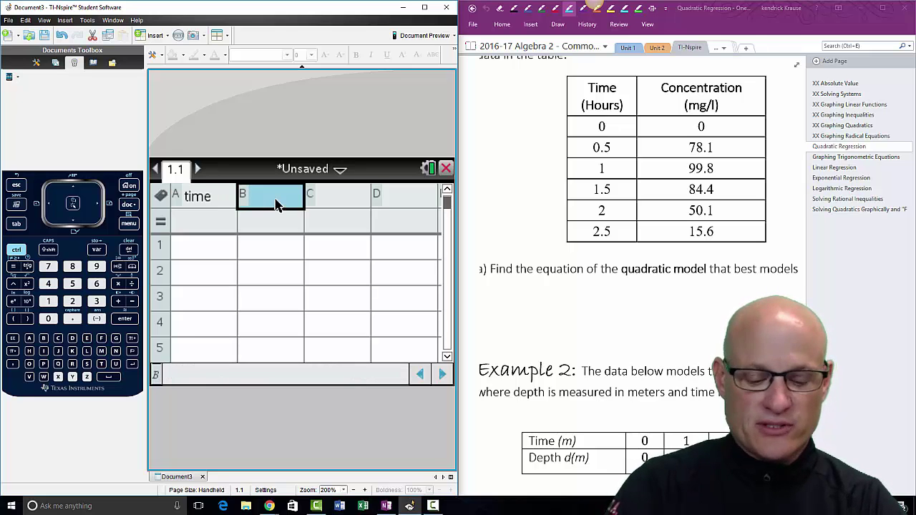
type("conc")
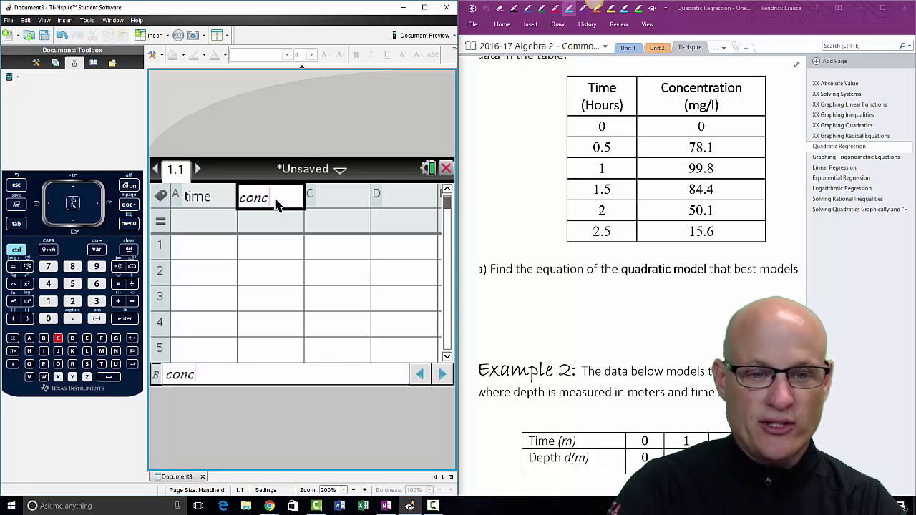
left_click(190, 249)
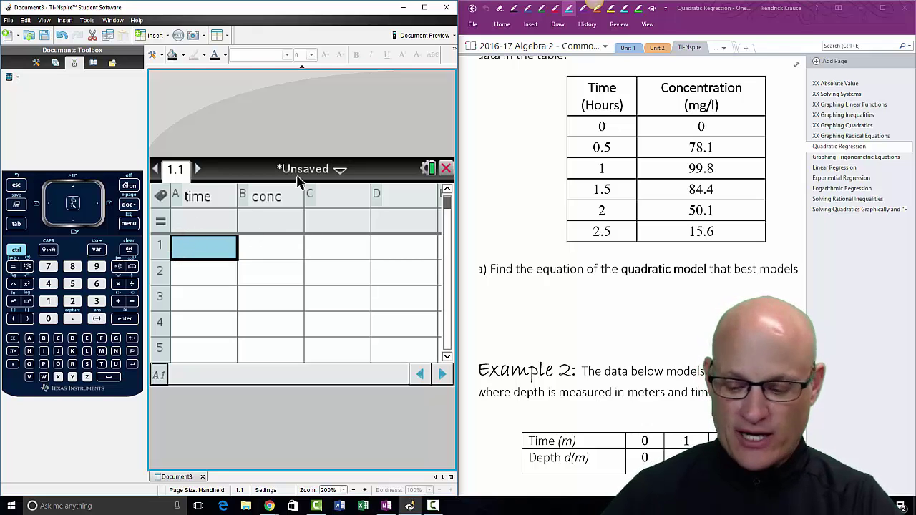
Enter time values 0, 0.5, 1, 1.5, 2 and 2.5 in column A
type("0")
key("Return")
type("0.5")
key("Return")
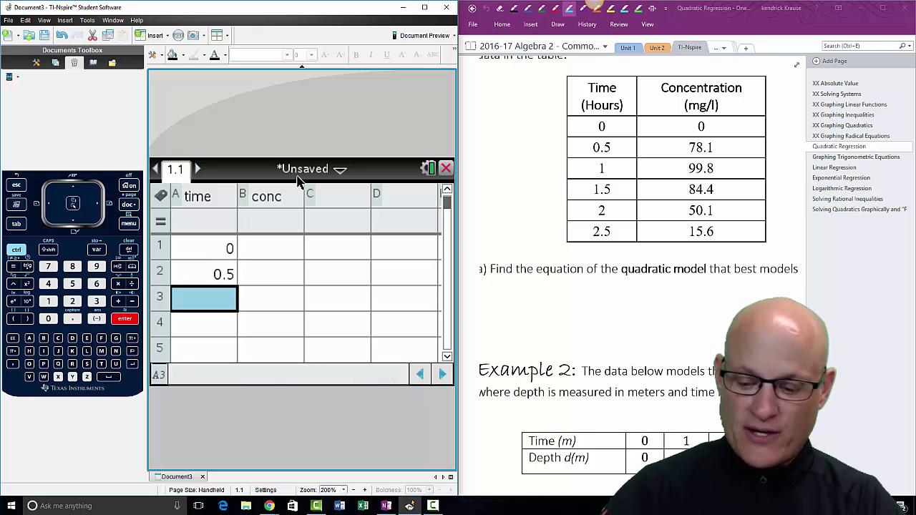
type("1")
key("Return")
type("1.5")
key("Return")
type("22.")
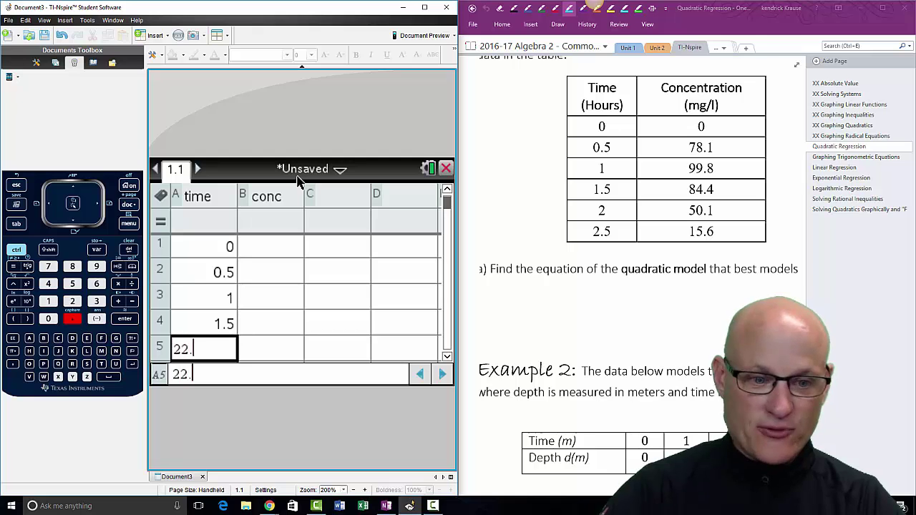
key("BackSpace")
key("BackSpace")
key("Return")
type("2.5")
key("Return")
Enter concentrations 0, 78.1, 99, 8, 84.4, 50.1, 15.6 in the conc column
key("Right")
key("Up")
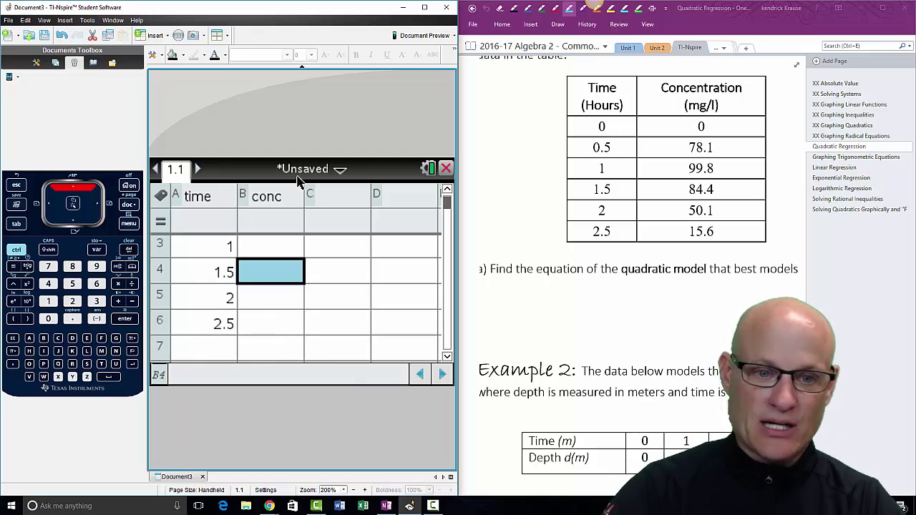
key("Up")
key("Up")
type("0")
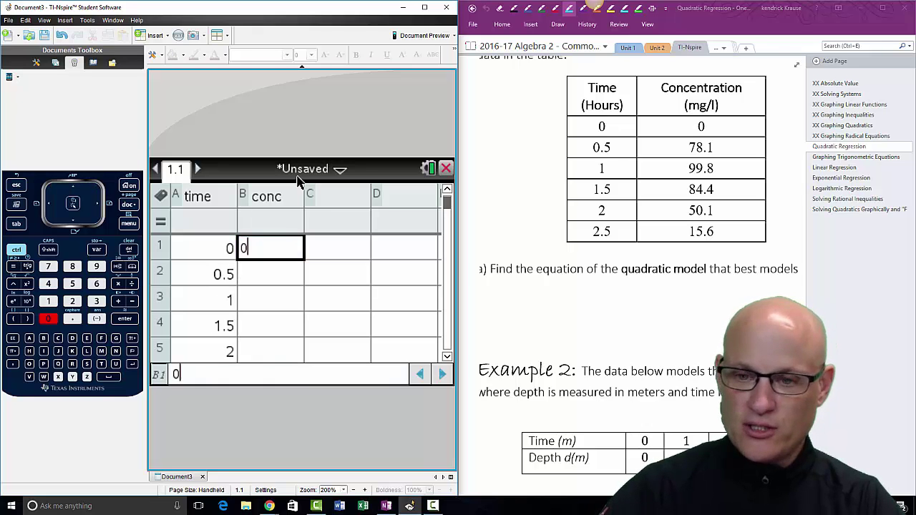
key("Return")
type("78.")
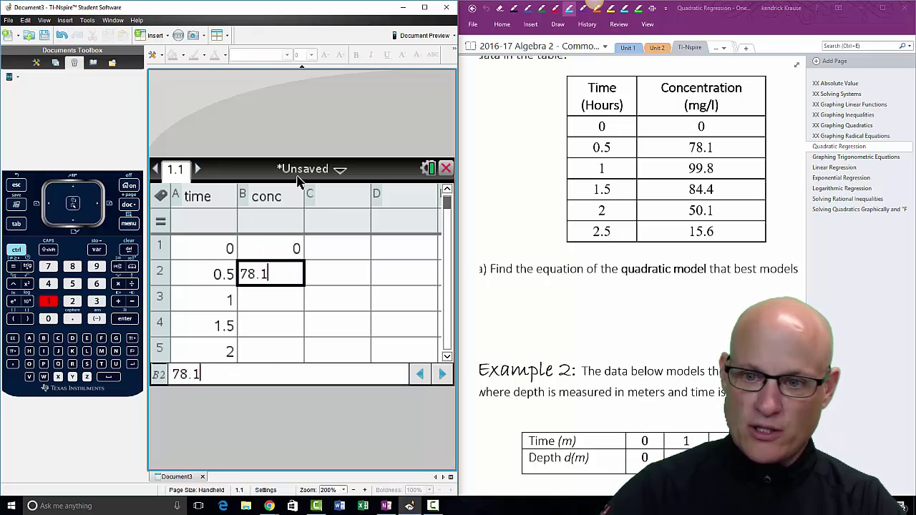
type("1")
key("Return")
type("99")
key("Return")
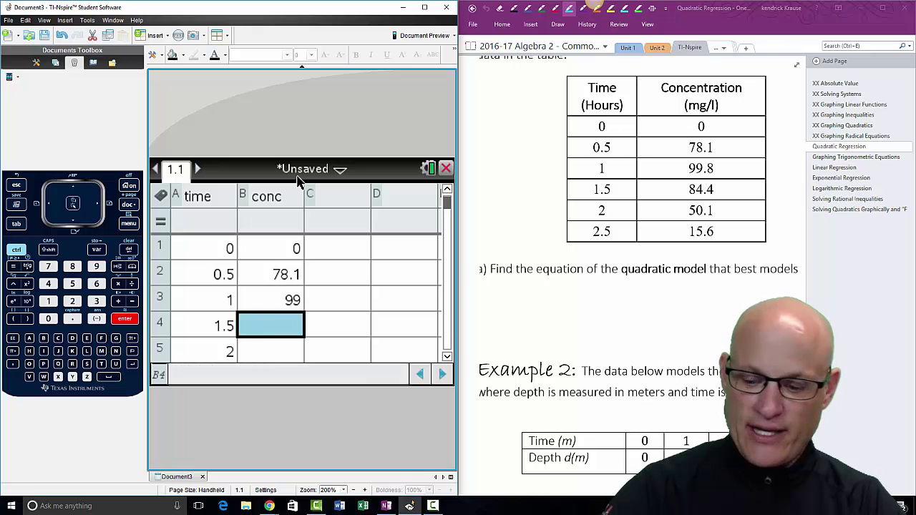
type("8")
key("Return")
type("84.4")
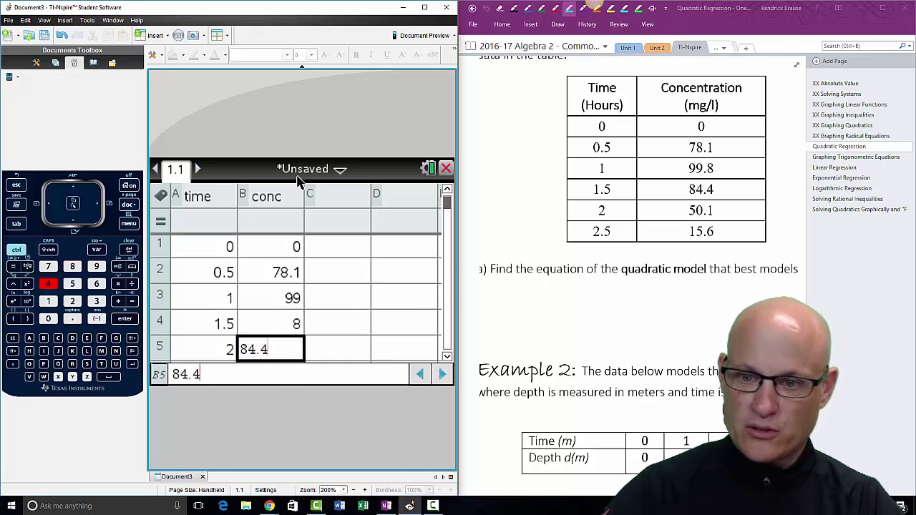
key("Return")
type("50.1")
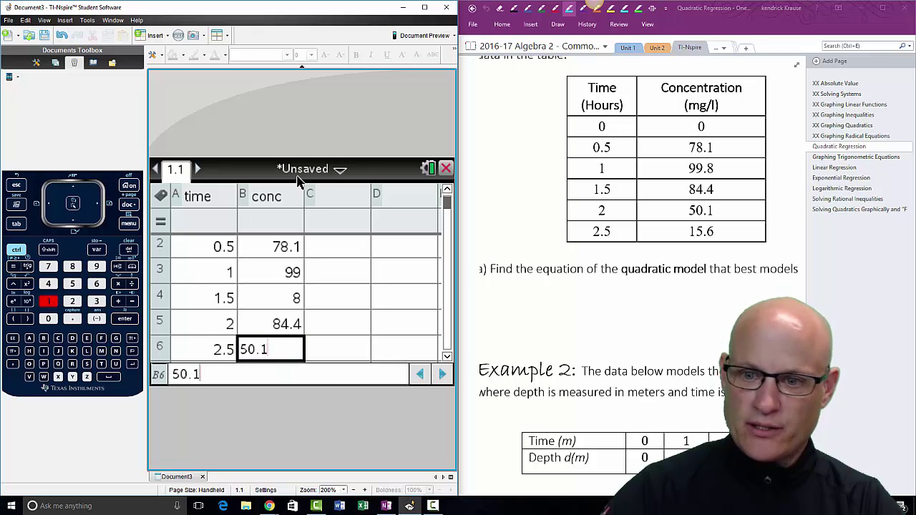
key("Return")
type("15.6")
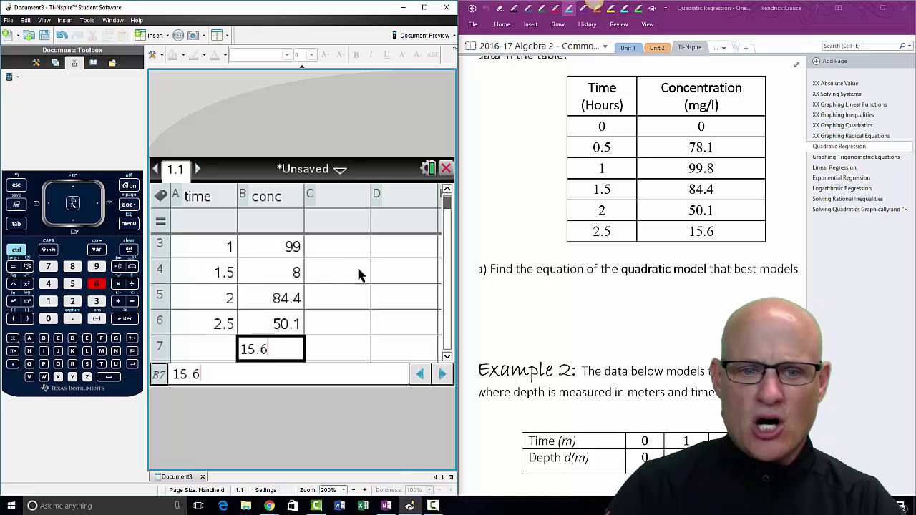
key("Up")
key("Up")
key("Up")
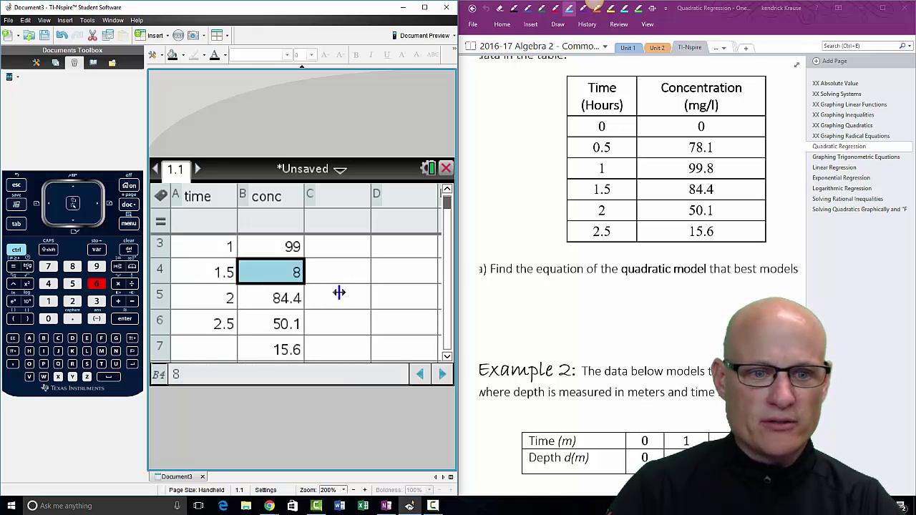
key("Up")
key("Up")
key("Up")
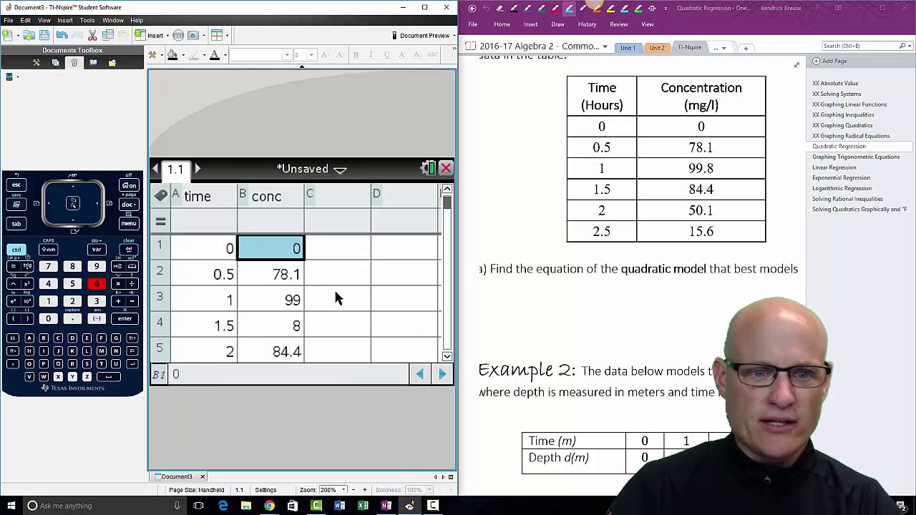
Correct the conc column to 0, 78.1, 99.8, 84.4, 50.1, 15.6, deleting the extra entry
left_click(295, 300)
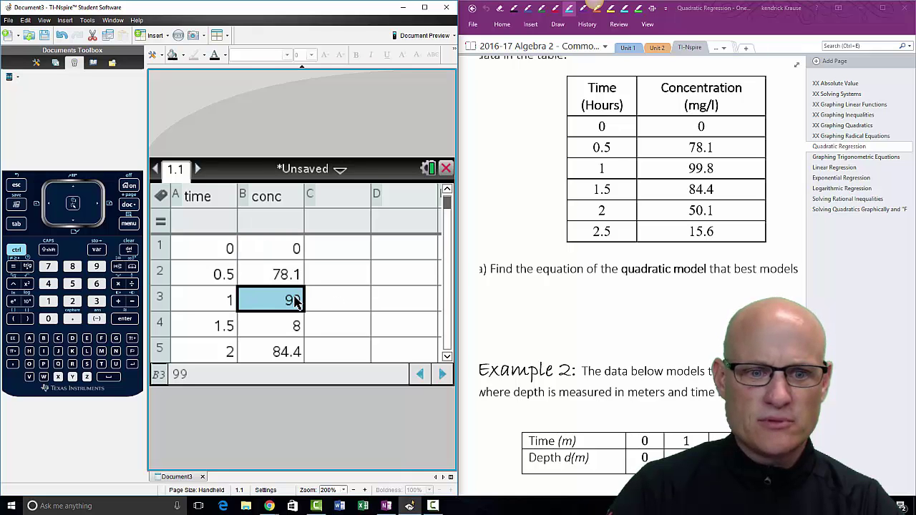
double_click(296, 301)
type(".8")
key("Return")
type("84.4")
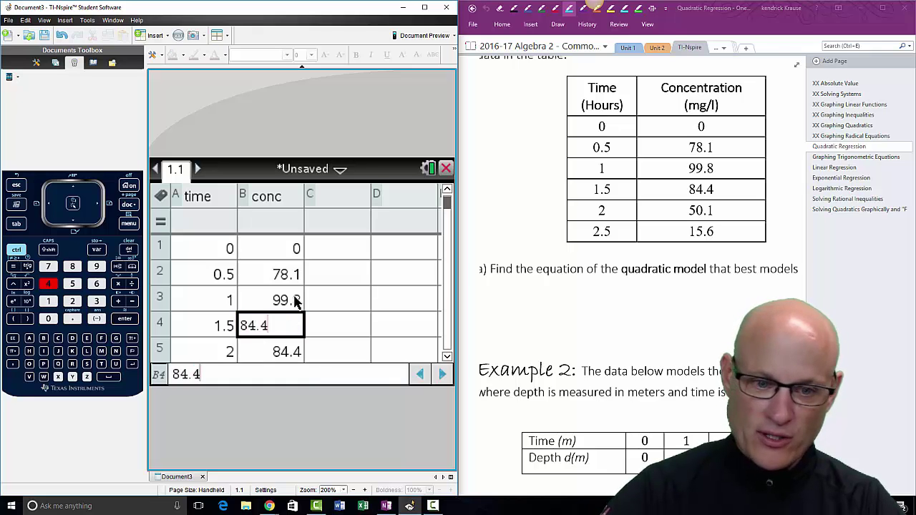
key("Return")
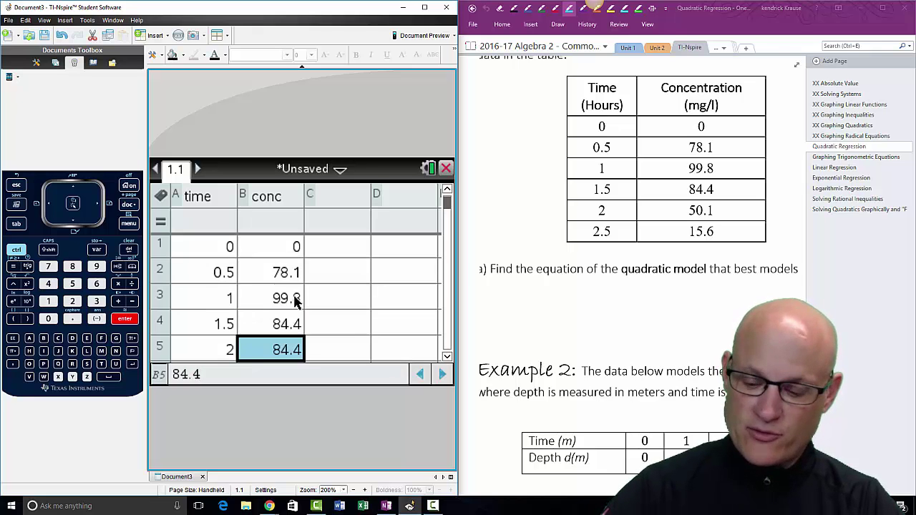
type("50.1")
key("Return")
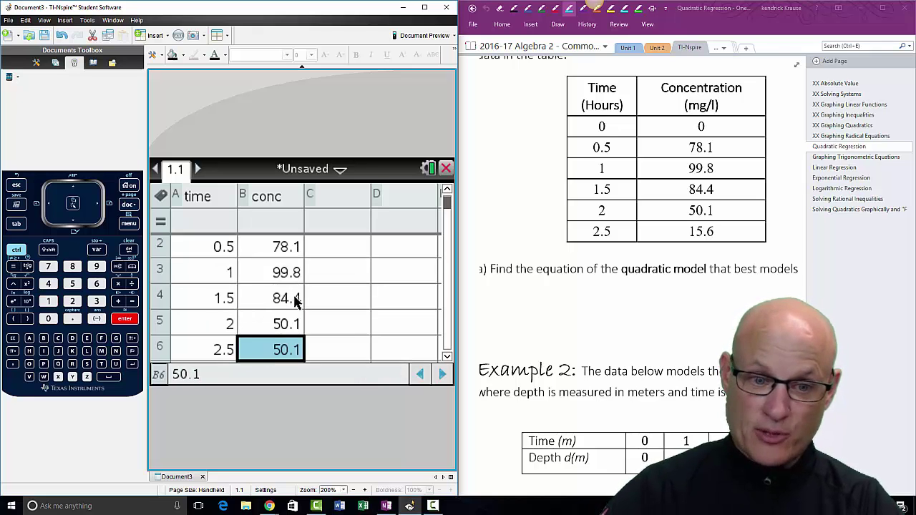
type("15.")
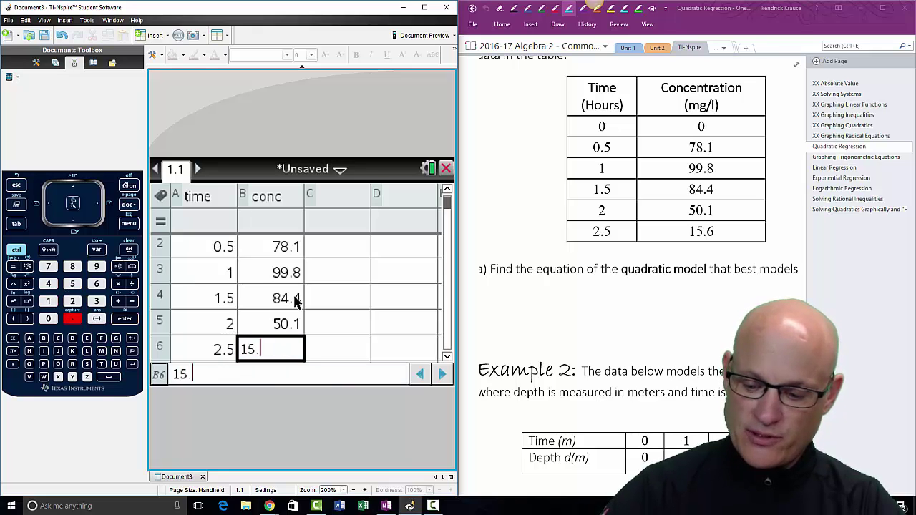
type("6")
key("Return")
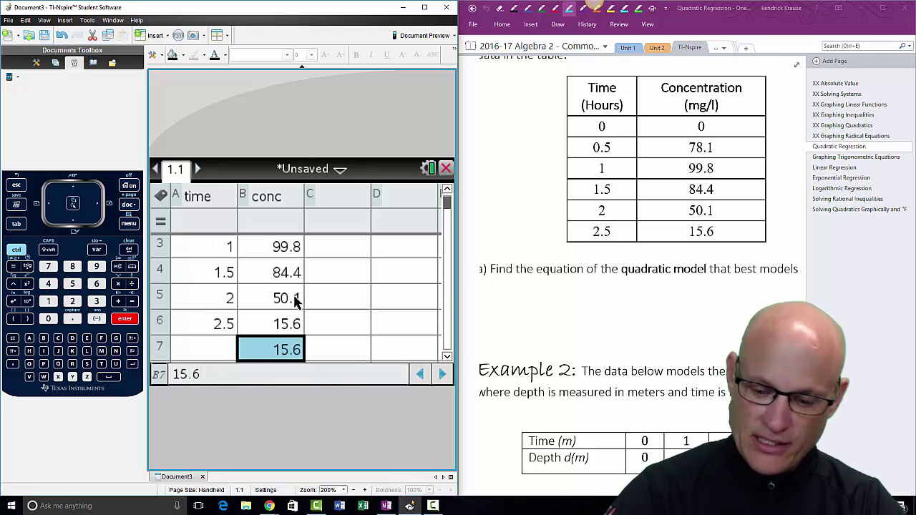
key("Delete")
key("ctrl+Up")
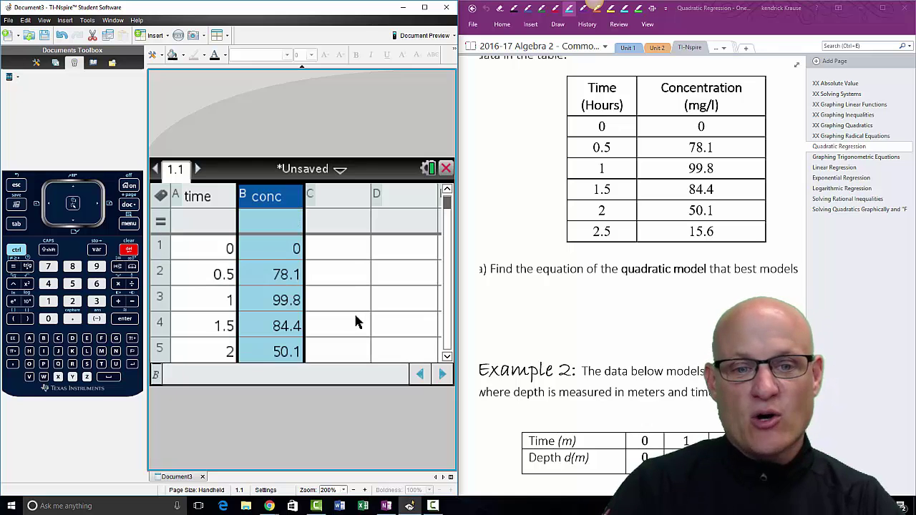
Select cell C1, then drag the OneNote page border right so the full question shows
left_click(351, 254)
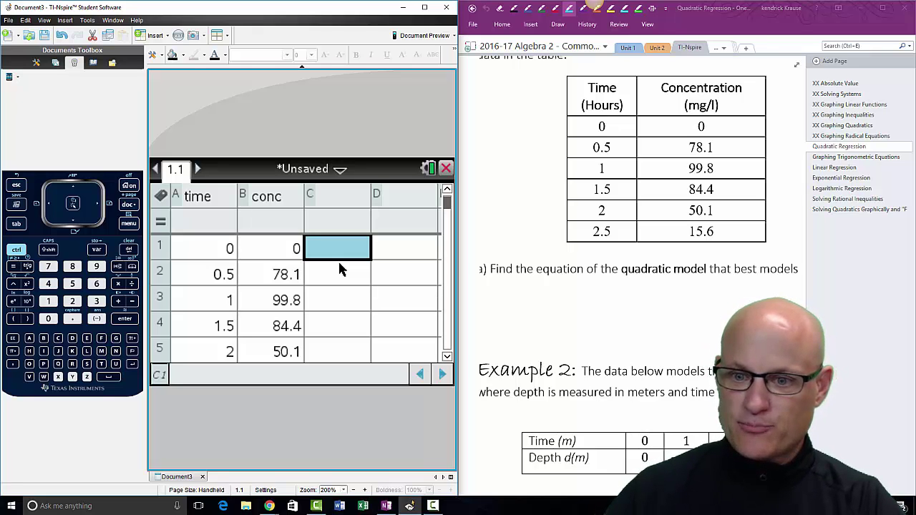
left_click(805, 294)
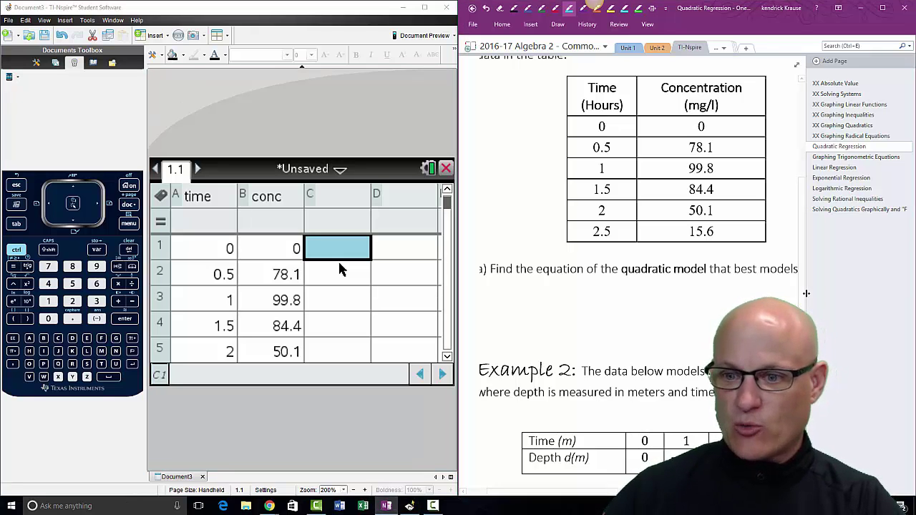
left_click_drag(806, 293, 879, 293)
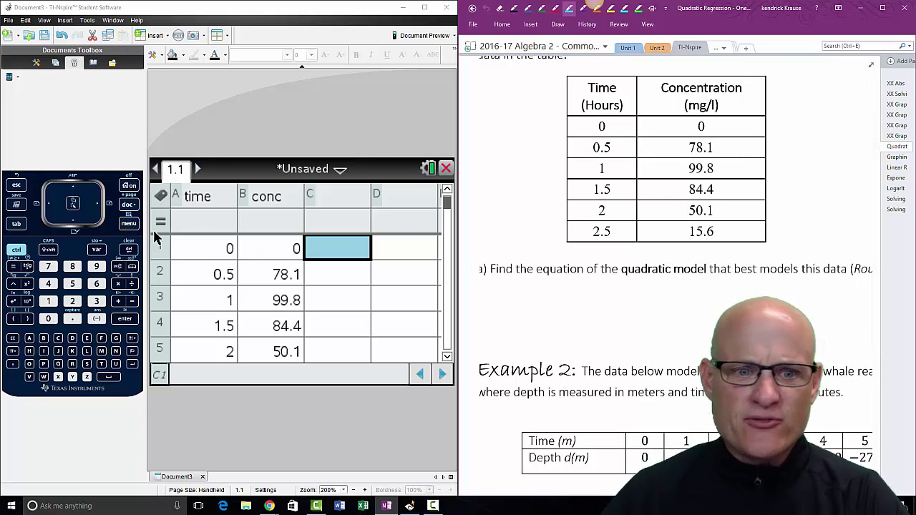
left_click(335, 267)
left_click(336, 254)
left_click(336, 255)
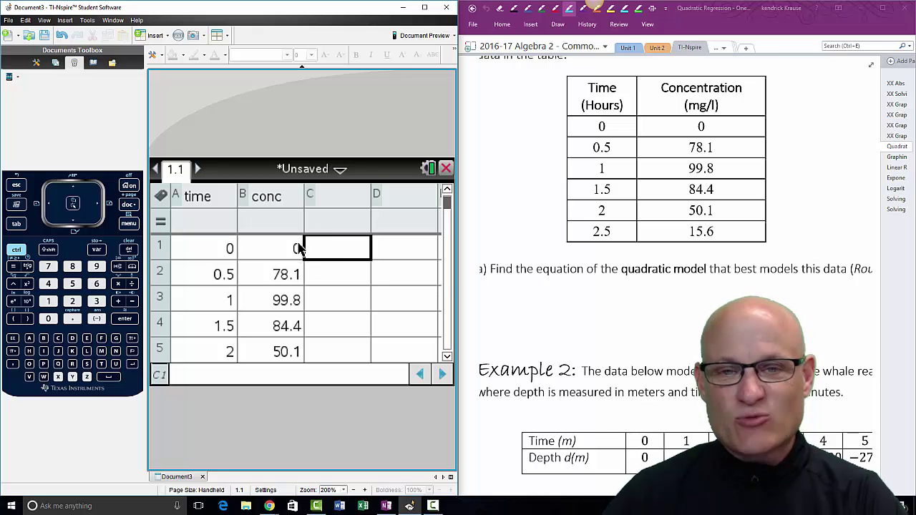
left_click(135, 224)
left_click(229, 227)
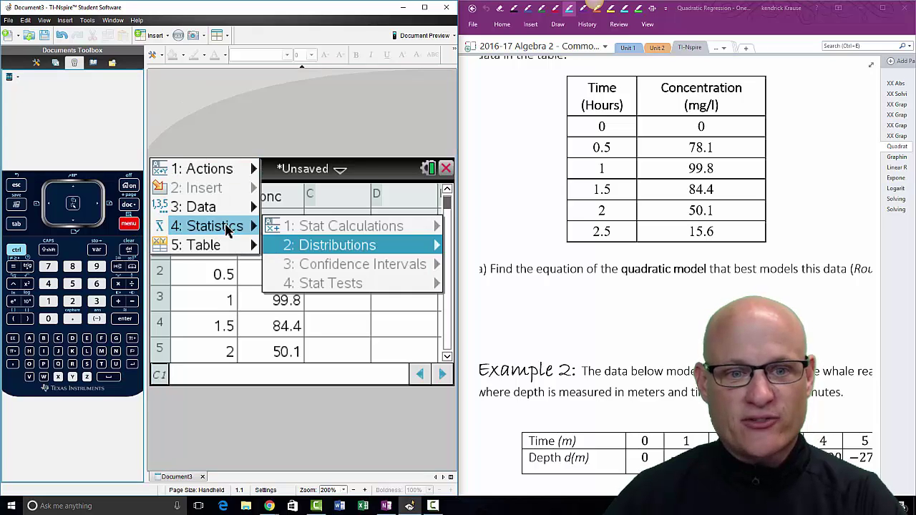
left_click(336, 244)
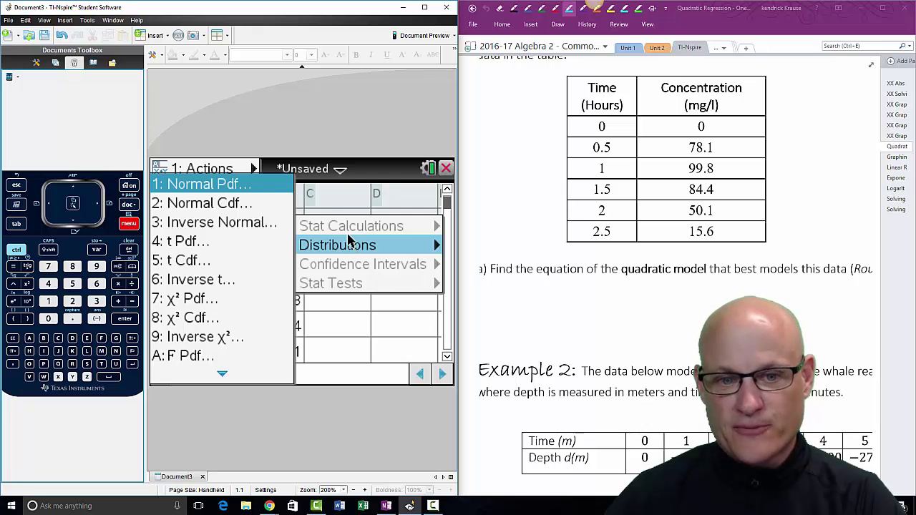
left_click(19, 186)
left_click(18, 186)
left_click(19, 186)
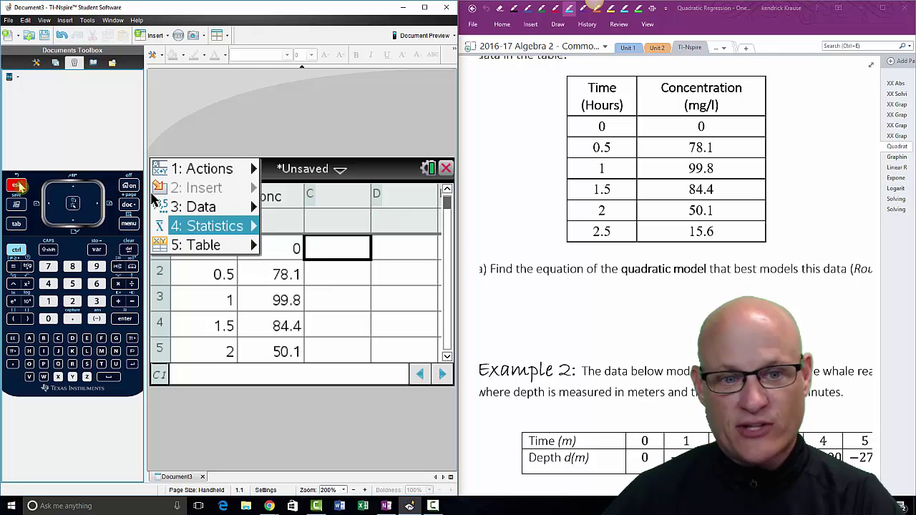
left_click(339, 254)
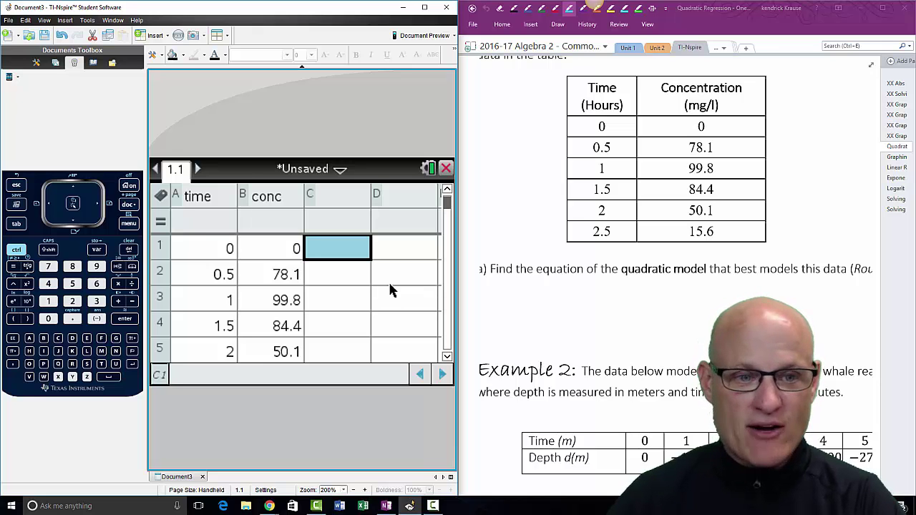
Choose Statistics > Stat Calculations > Quadratic Regression from the spreadsheet menu
left_click(129, 224)
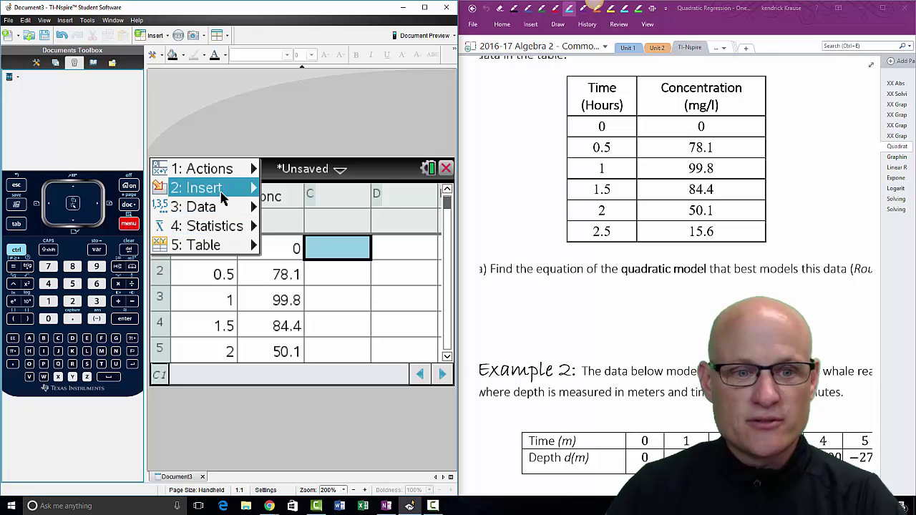
mouse_move(223, 232)
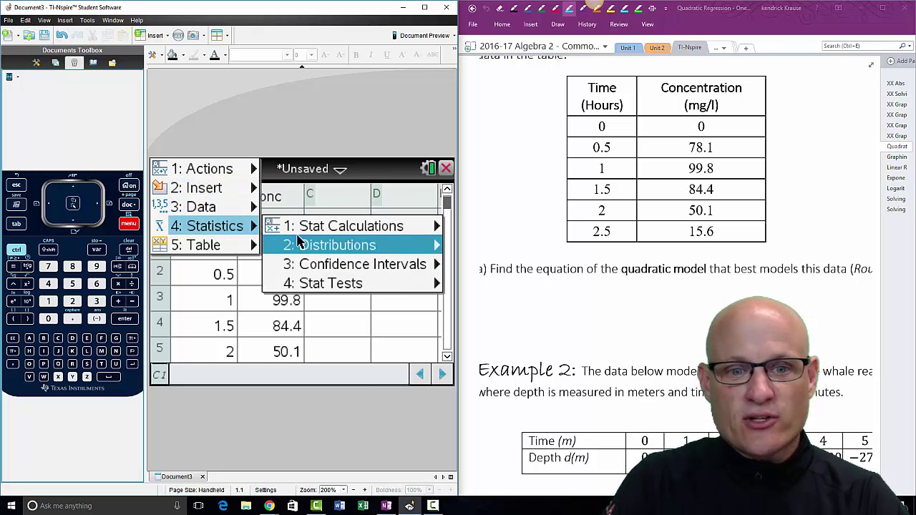
mouse_move(325, 229)
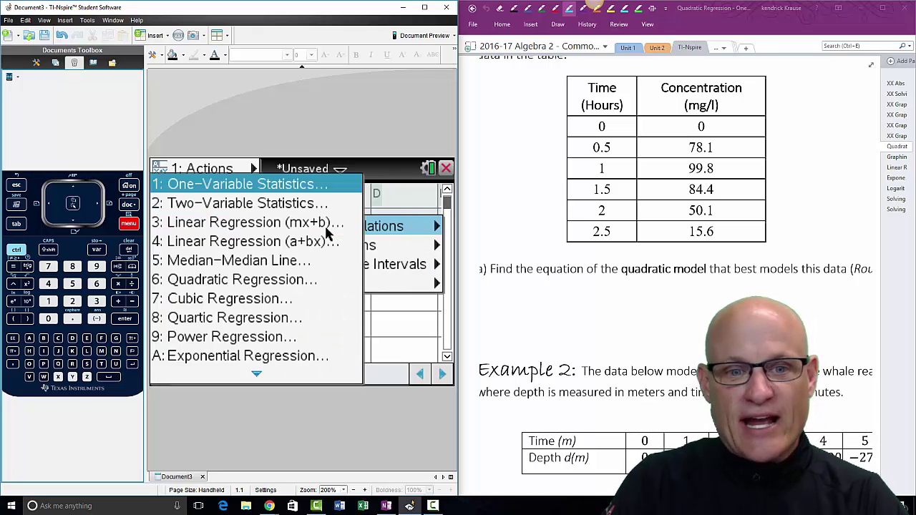
left_click(319, 280)
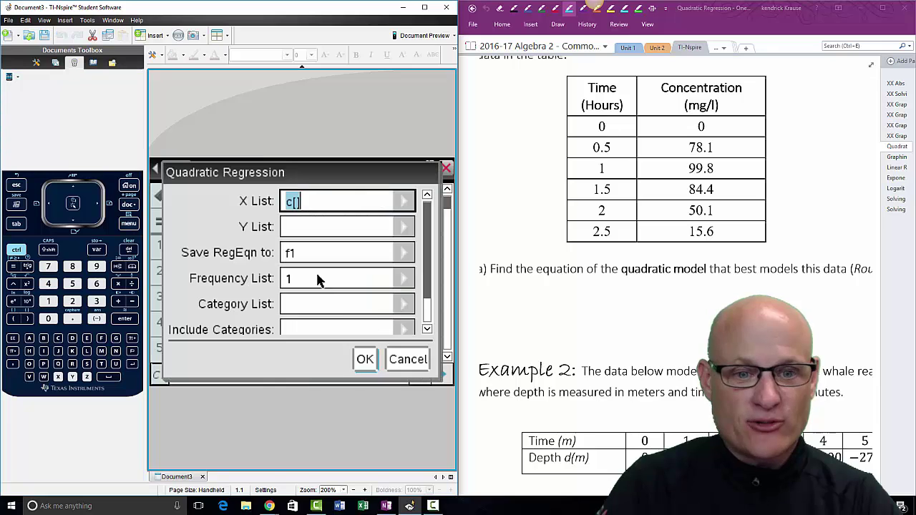
Set X List to time and Y List to conc, then run the regression
left_click(400, 203)
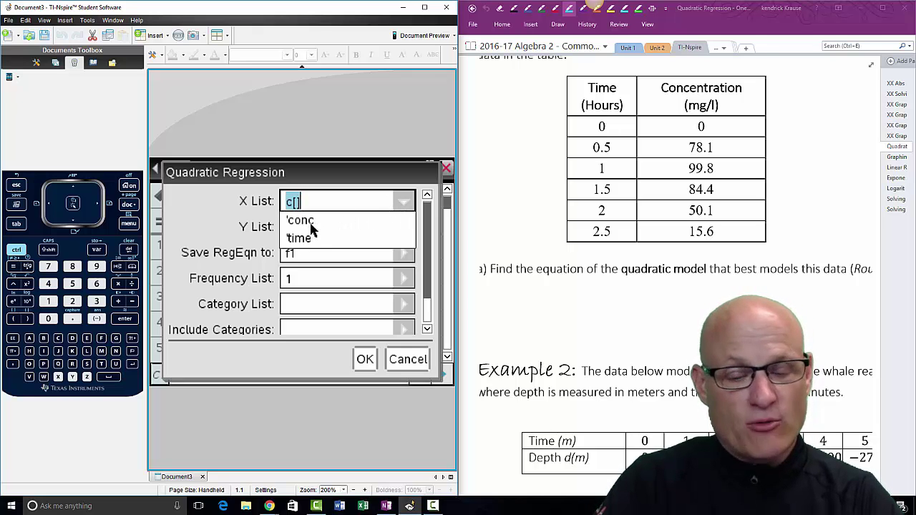
left_click(298, 239)
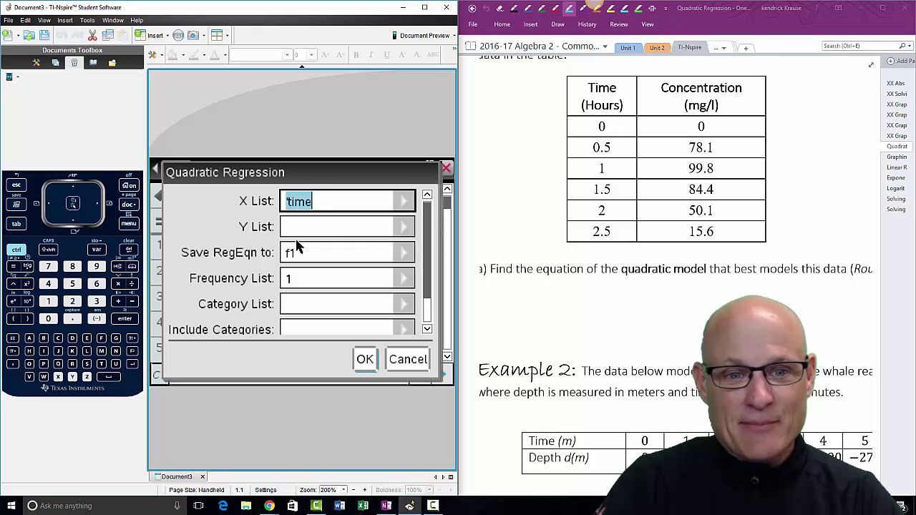
left_click(405, 233)
left_click(342, 244)
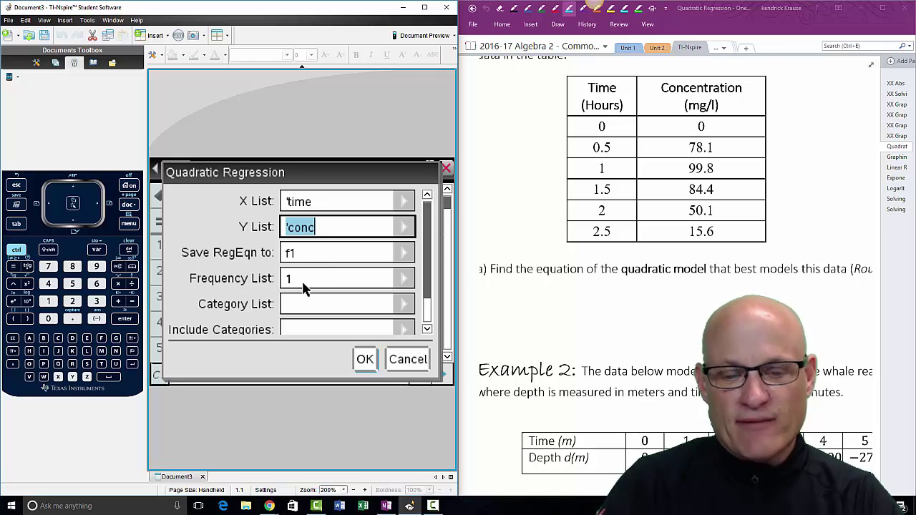
left_click(364, 359)
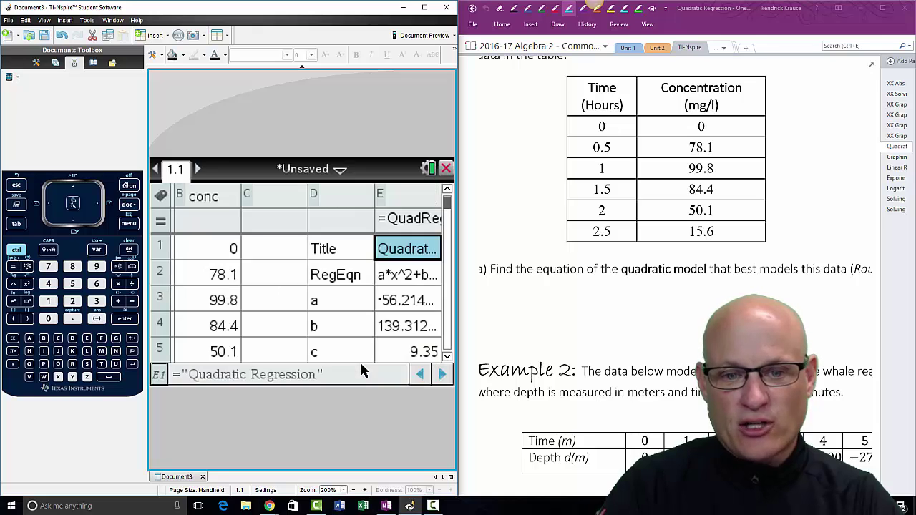
Scroll the regression output into view and read RegEqn a·x^2+b·x+c in cell E2
left_click(442, 373)
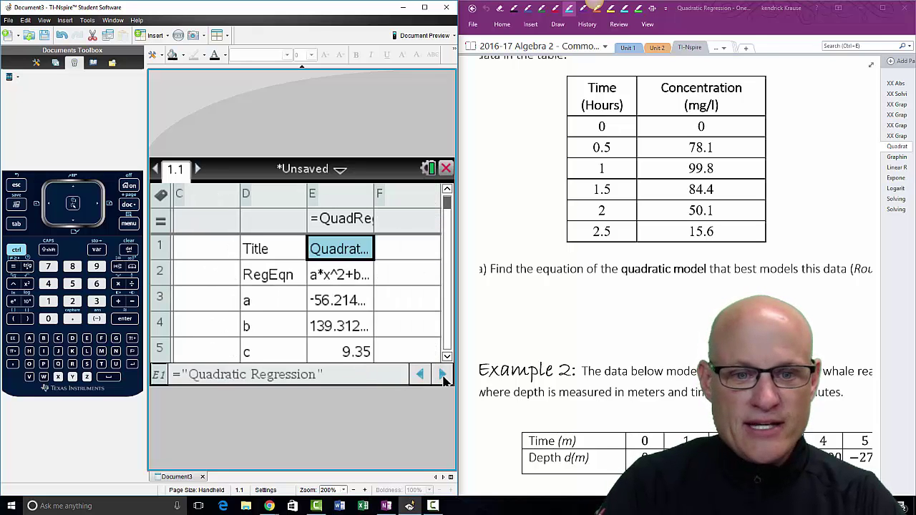
left_click(327, 275)
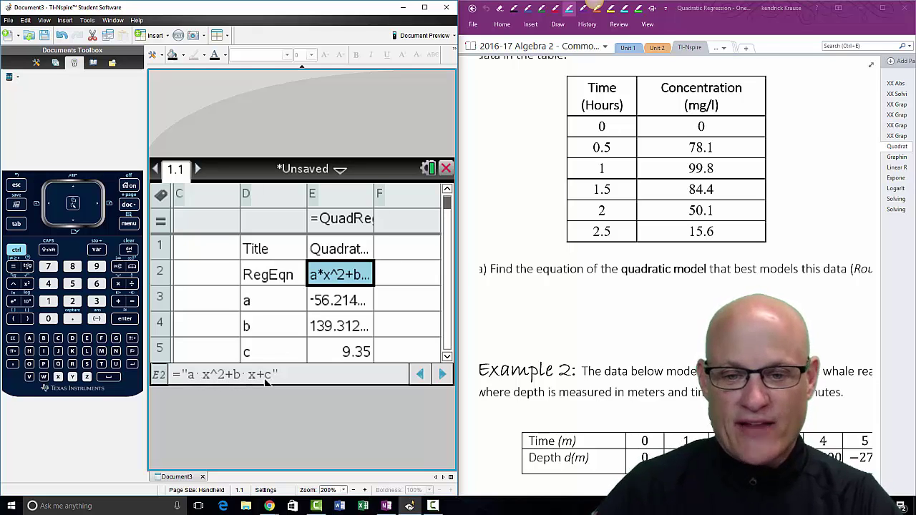
left_click(536, 292)
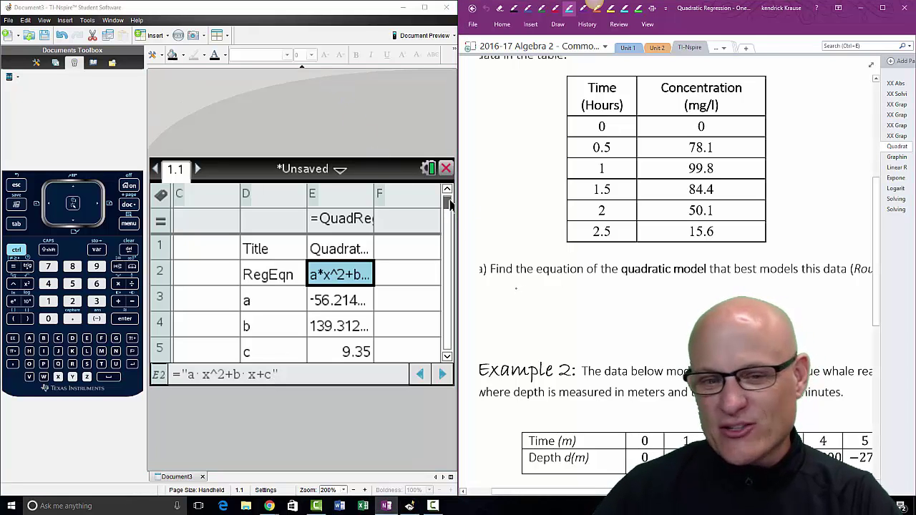
Handwrite the model y = ax² + bx + c under part a
left_click_drag(515, 284, 519, 295)
left_click_drag(524, 285, 516, 306)
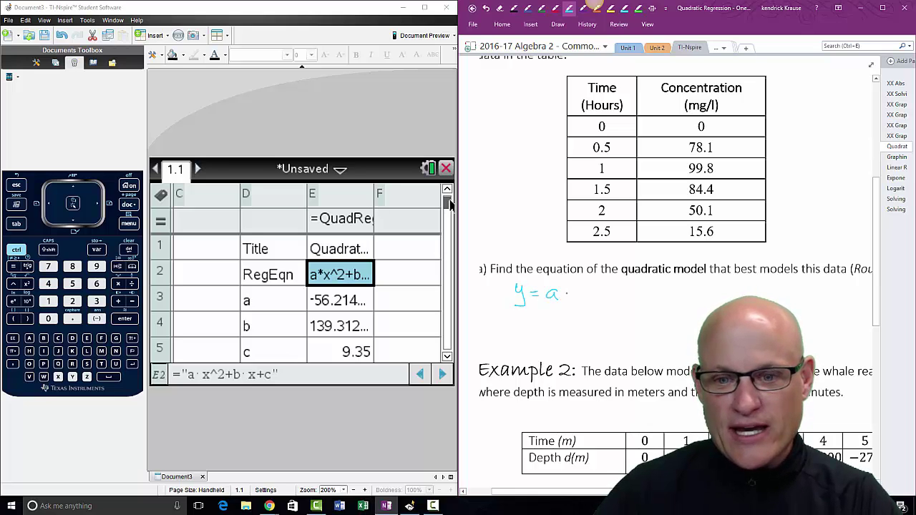
mouse_move(588, 286)
left_mouse_down()
mouse_move(588, 298)
mouse_move(608, 296)
left_mouse_up()
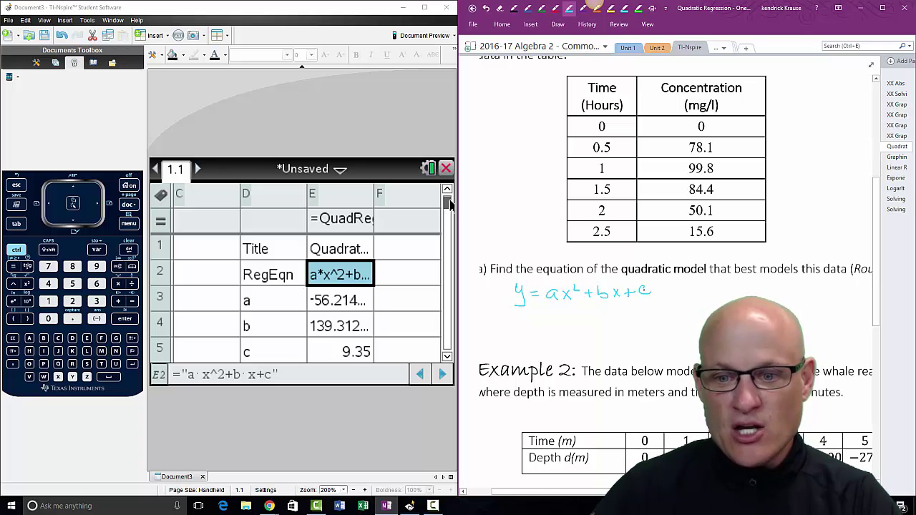
Bracket the Time and Concentration columns, circle 'equation', and add a =, b =, c = lines
mouse_move(751, 115)
left_mouse_down()
mouse_move(764, 175)
mouse_move(731, 233)
left_mouse_up()
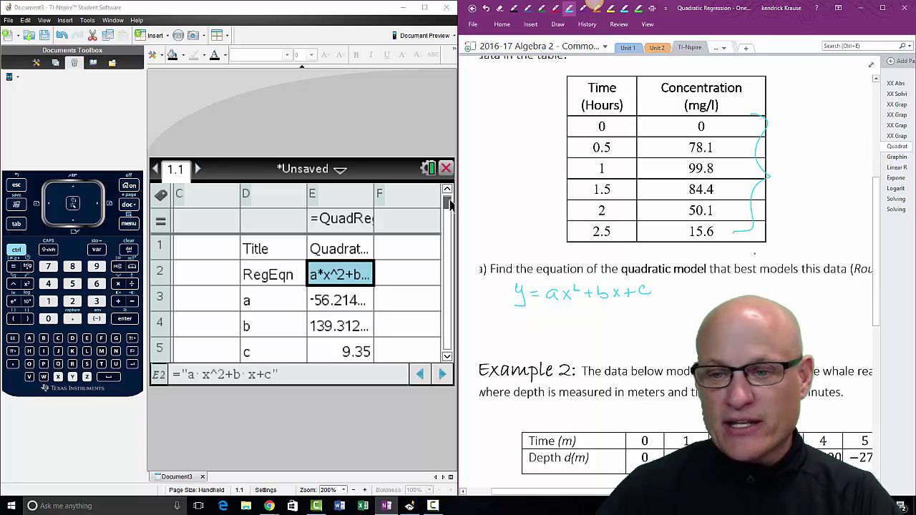
mouse_move(578, 118)
left_mouse_down()
mouse_move(553, 187)
mouse_move(569, 230)
mouse_move(507, 267)
left_mouse_up()
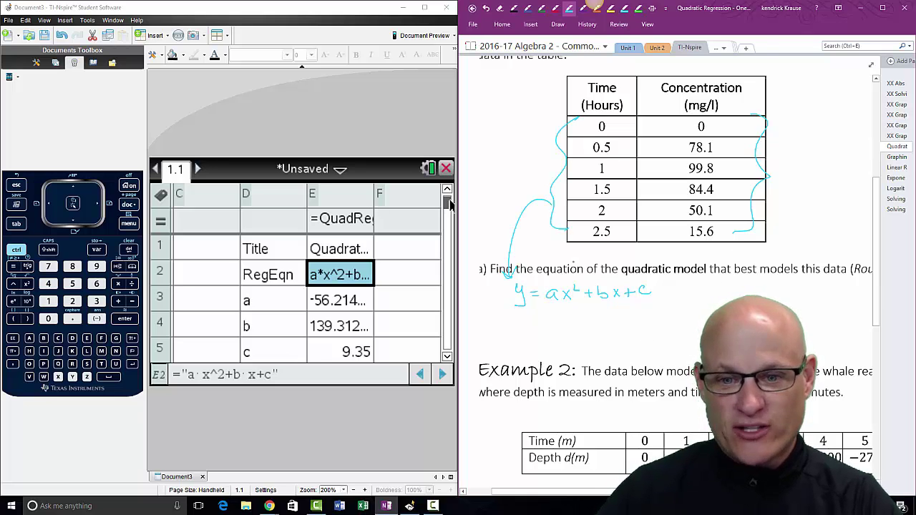
mouse_move(576, 257)
left_mouse_down()
mouse_move(536, 266)
mouse_move(557, 281)
mouse_move(585, 259)
left_mouse_up()
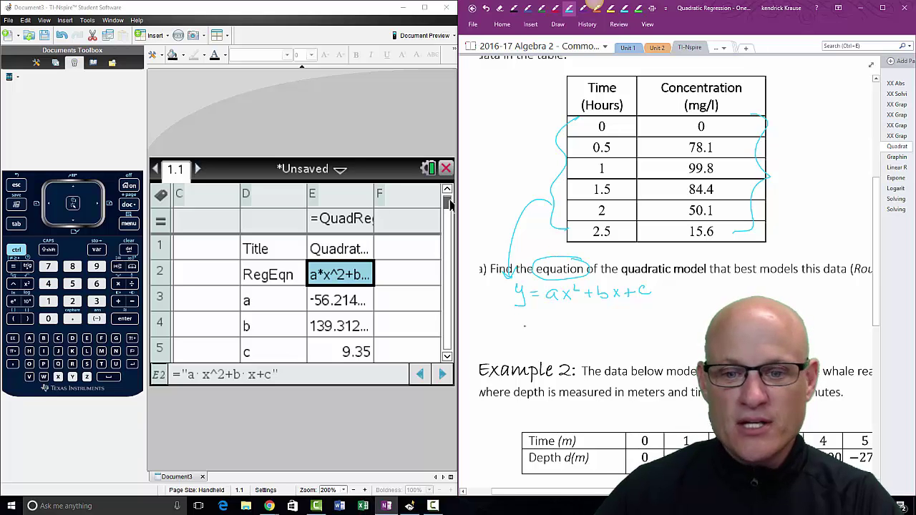
mouse_move(521, 316)
left_mouse_down()
mouse_move(525, 358)
mouse_move(542, 351)
left_mouse_up()
left_click_drag(535, 356, 542, 356)
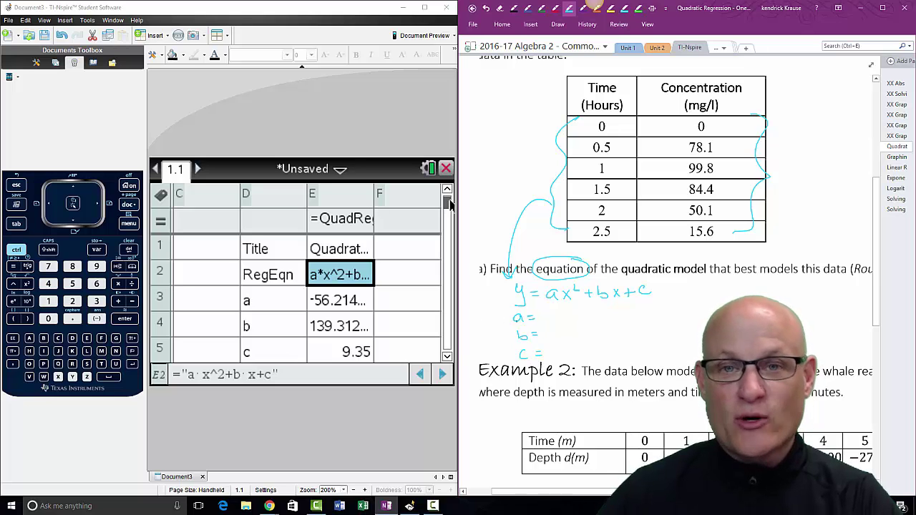
Copy coefficient a (-56.214…) from cell E3 into the notes in red ink
left_click(357, 306)
left_click(357, 307)
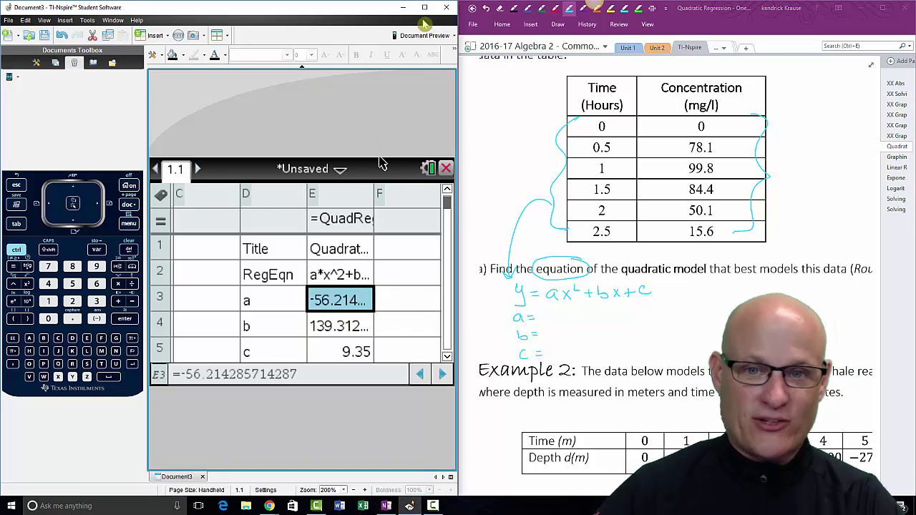
left_click(555, 8)
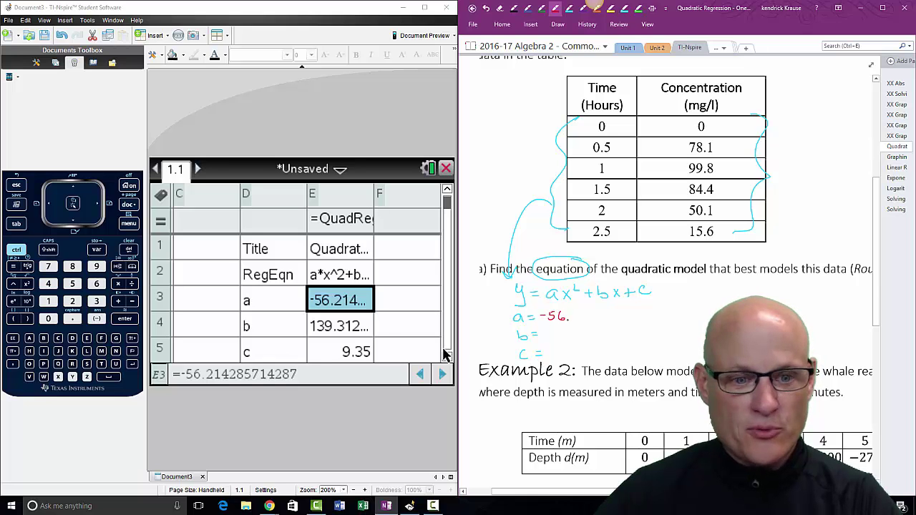
left_click_drag(588, 310, 607, 318)
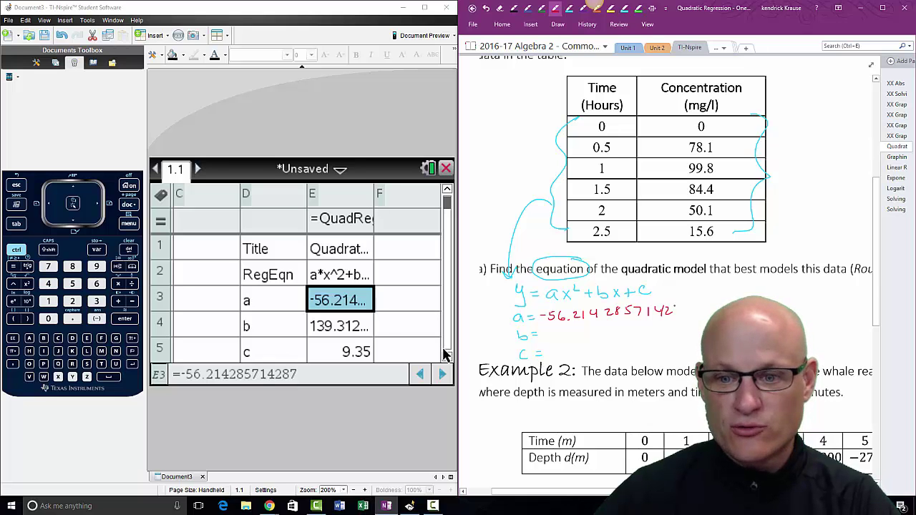
left_click_drag(681, 309, 686, 317)
Copy coefficient b (139.312…) from cell E4 into the notes in red ink
left_click(336, 326)
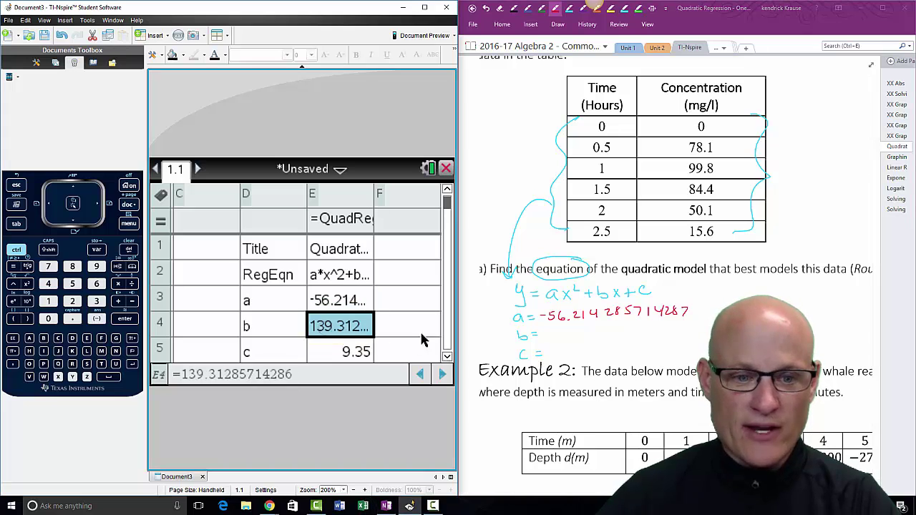
left_click(547, 330)
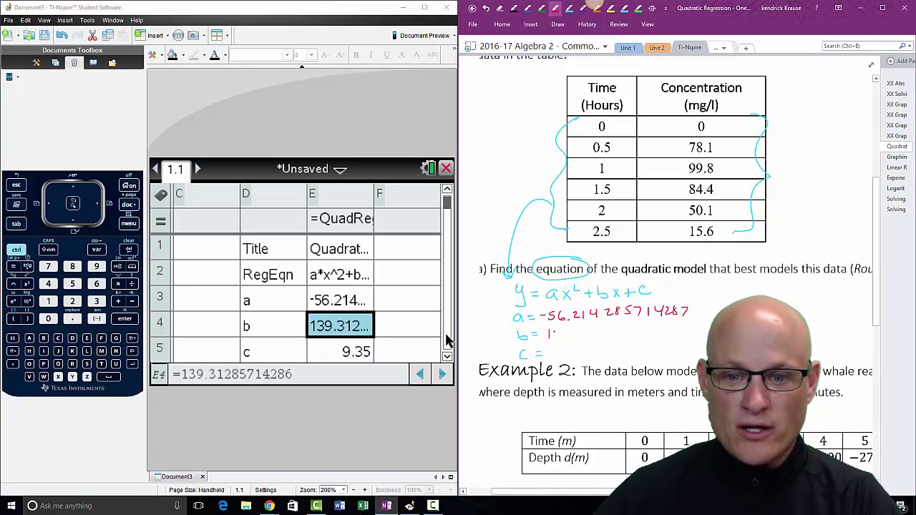
left_click(578, 336)
mouse_move(573, 329)
left_mouse_down()
mouse_move(568, 339)
mouse_move(590, 334)
left_mouse_up()
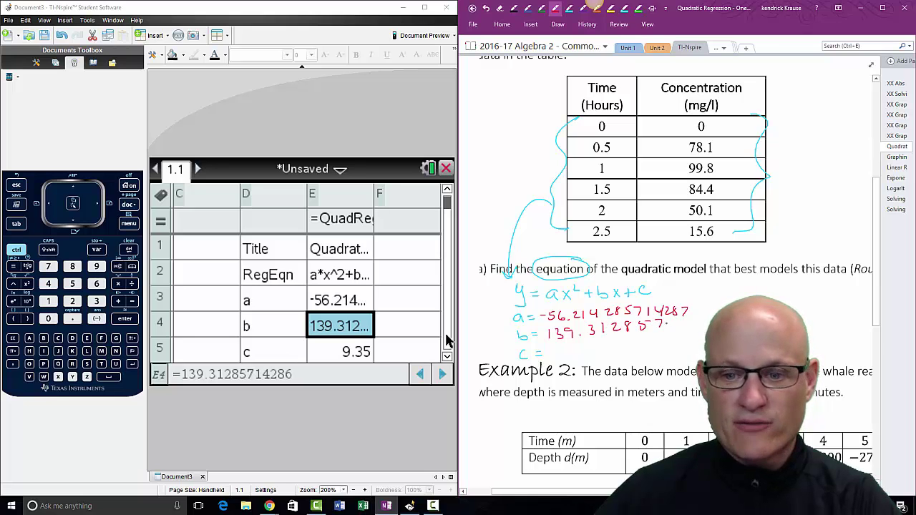
left_click_drag(671, 319, 675, 330)
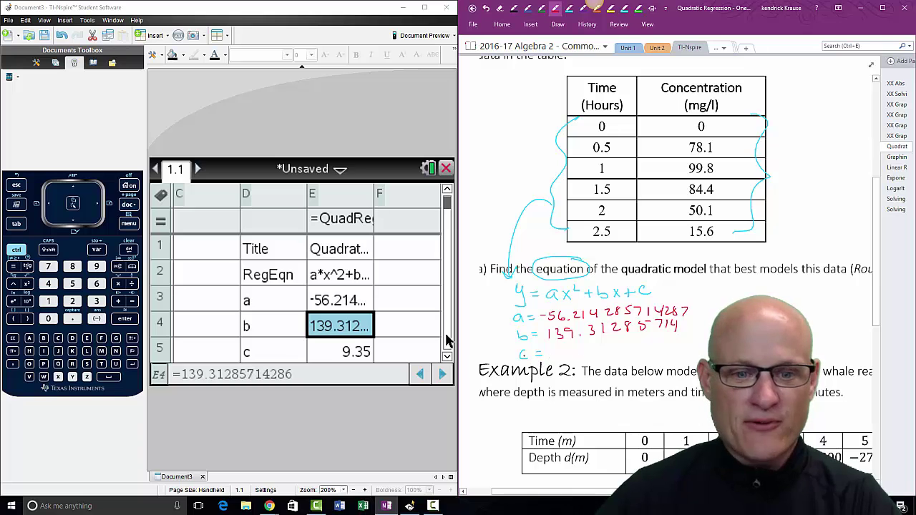
Write c = 9.35 in red, maximize OneNote, and circle 'nearest thousandth'
left_click(327, 350)
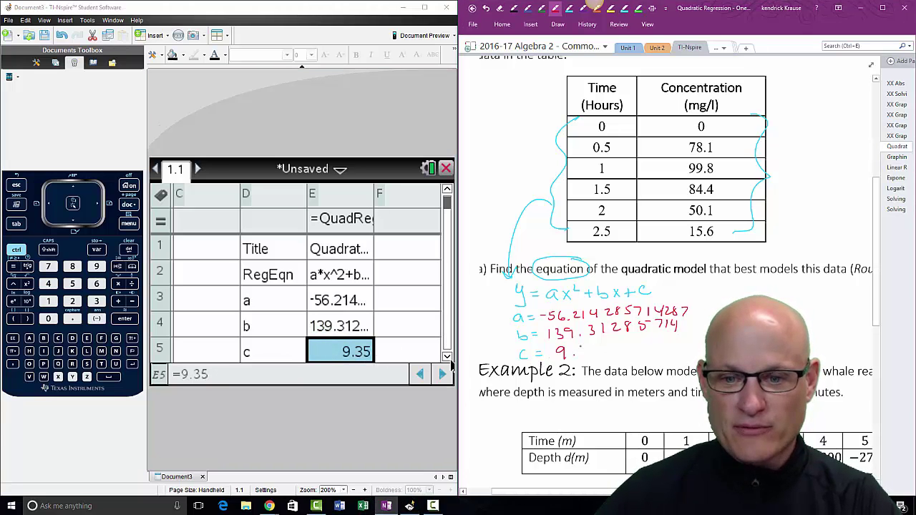
left_click_drag(581, 346, 591, 358)
left_click_drag(595, 345, 606, 344)
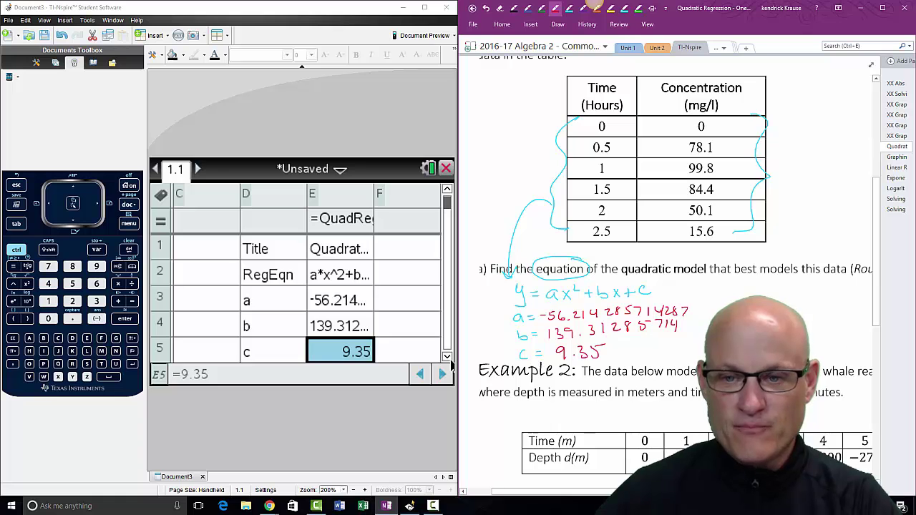
double_click(741, 7)
left_click_drag(591, 252, 529, 254)
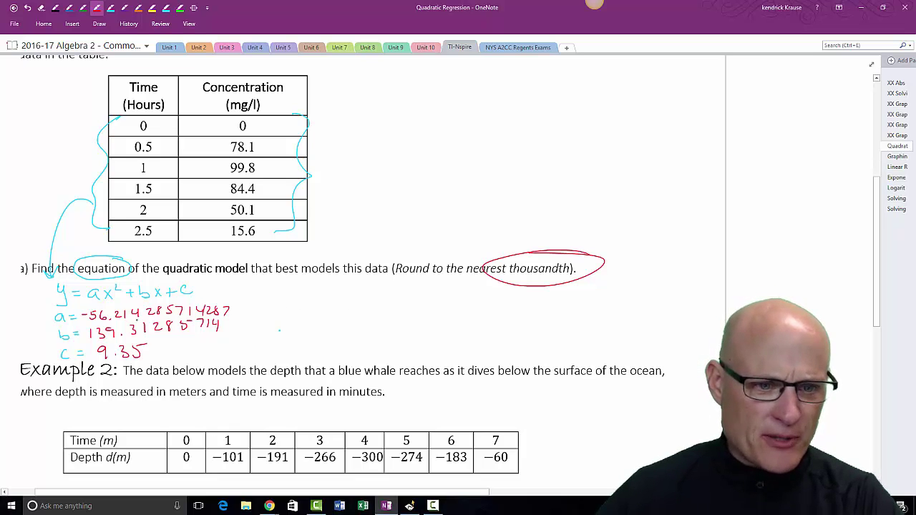
Highlight the rounding digits of a and b in yellow
left_click(152, 7)
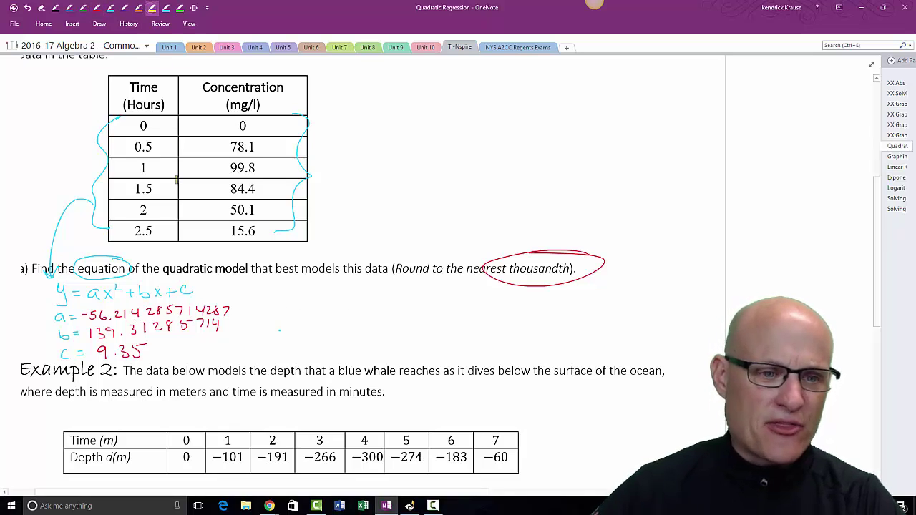
left_click_drag(135, 308, 164, 334)
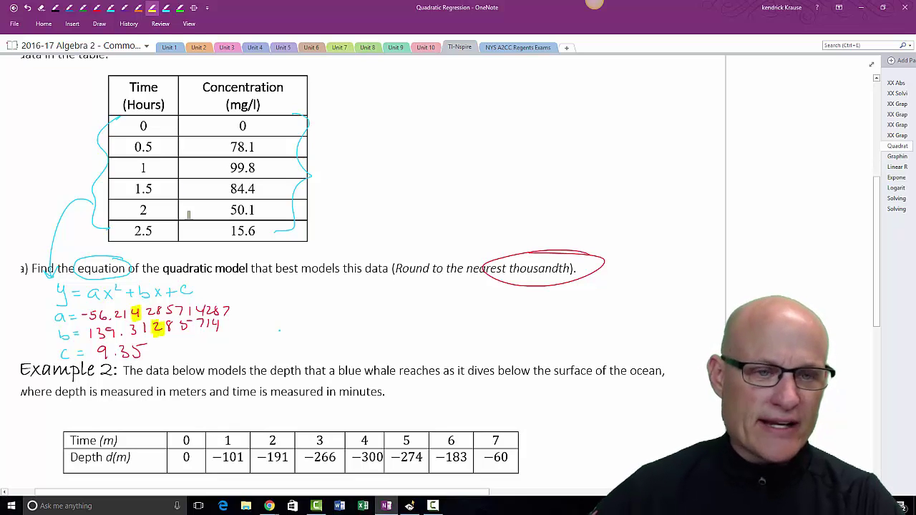
left_click(166, 10)
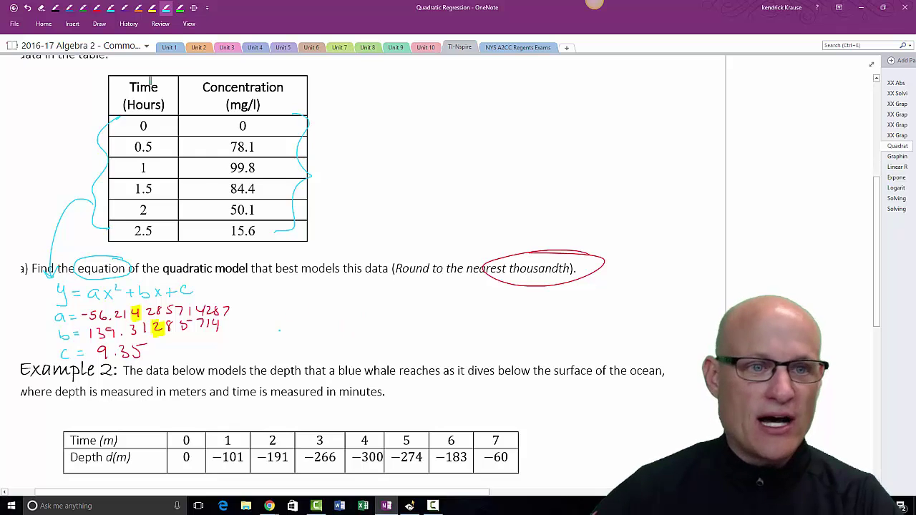
Write 'y = -56.214x²' in dark blue ink beside the coefficients
left_click(70, 9)
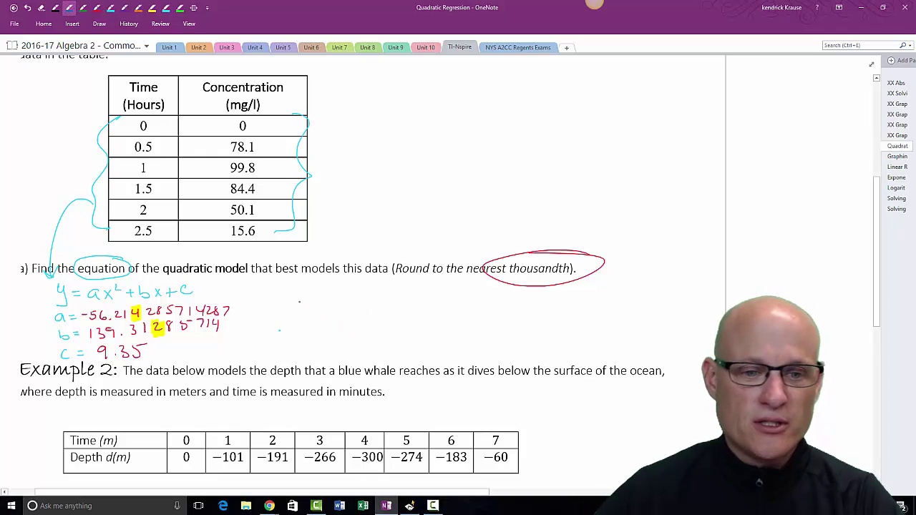
mouse_move(274, 299)
left_mouse_down()
mouse_move(287, 326)
mouse_move(271, 330)
mouse_move(306, 301)
left_mouse_up()
mouse_move(297, 307)
left_mouse_down()
mouse_move(369, 312)
mouse_move(407, 299)
left_mouse_up()
left_click(351, 310)
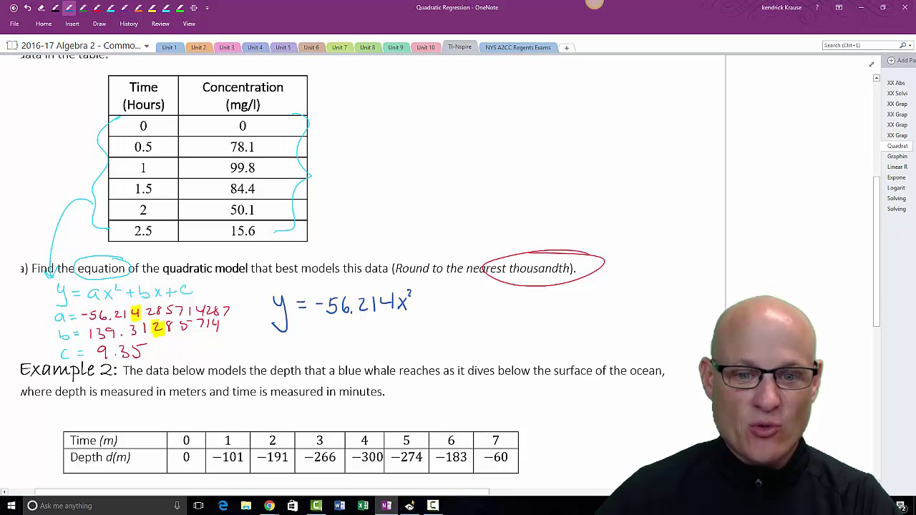
mouse_move(120, 280)
left_mouse_down()
mouse_move(115, 301)
mouse_move(113, 279)
left_mouse_up()
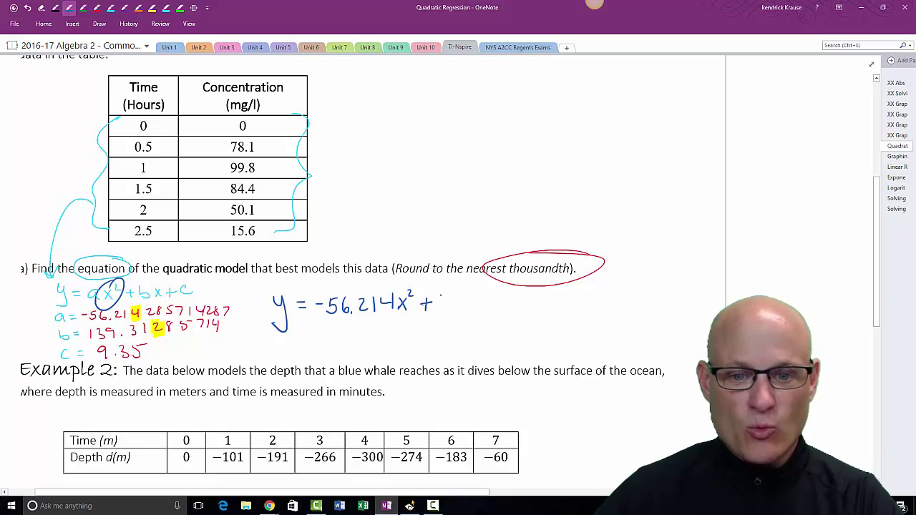
Finish the equation with '+ 139.313x + 9.35' in dark blue ink
left_click_drag(445, 298, 446, 313)
mouse_move(463, 297)
left_mouse_down()
mouse_move(458, 303)
mouse_move(499, 310)
left_mouse_up()
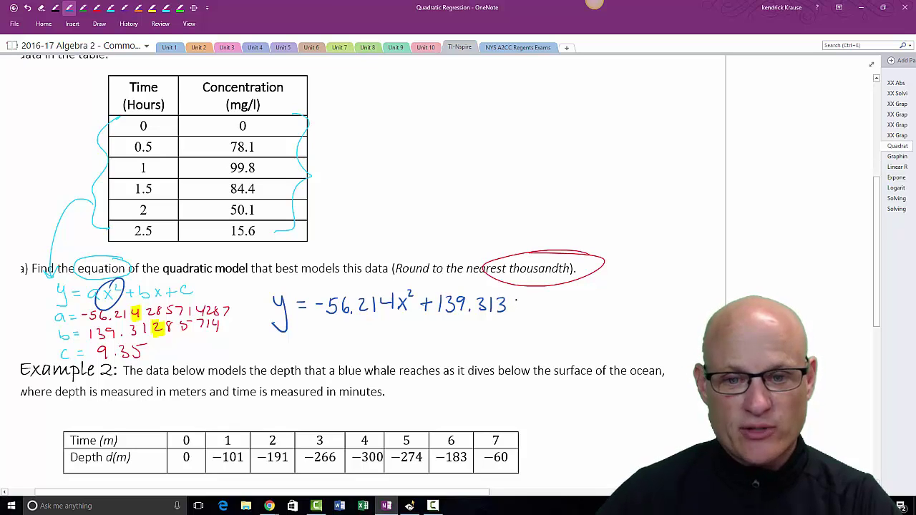
left_click_drag(528, 303, 538, 302)
mouse_move(533, 299)
left_mouse_down()
mouse_move(565, 297)
mouse_move(705, 279)
mouse_move(559, 306)
left_mouse_up()
left_click(555, 306)
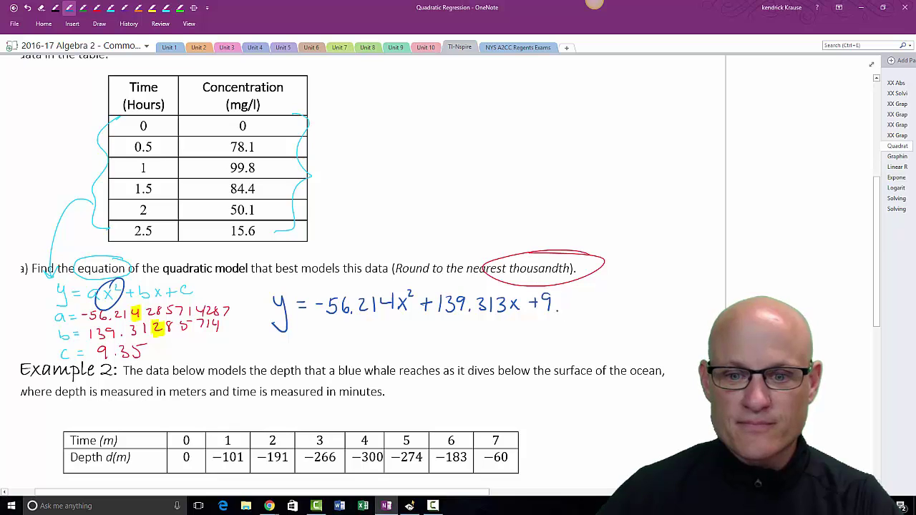
left_click_drag(564, 296, 567, 308)
left_click_drag(580, 297, 575, 306)
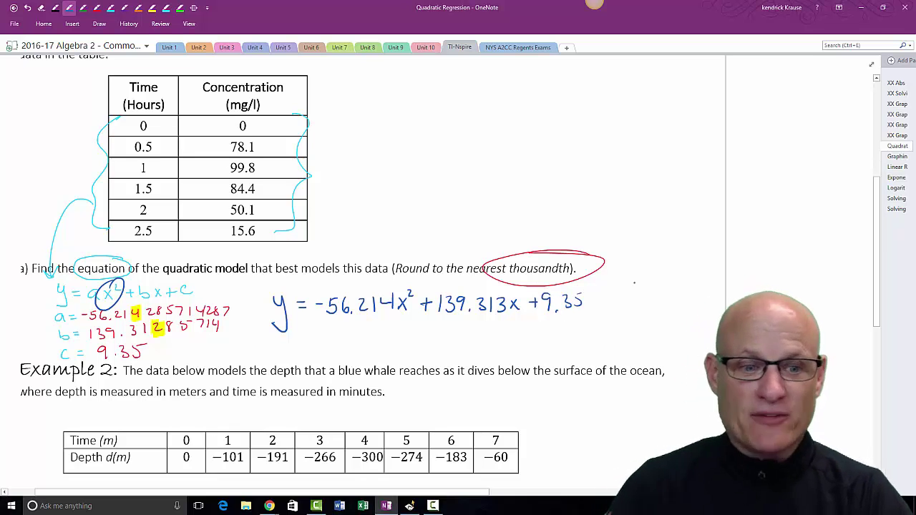
Scroll to the Example 2 blue whale depth table, briefly showing then hiding TI-Nspire
scroll(633, 286, "down", 5)
scroll(632, 292, "down", 1)
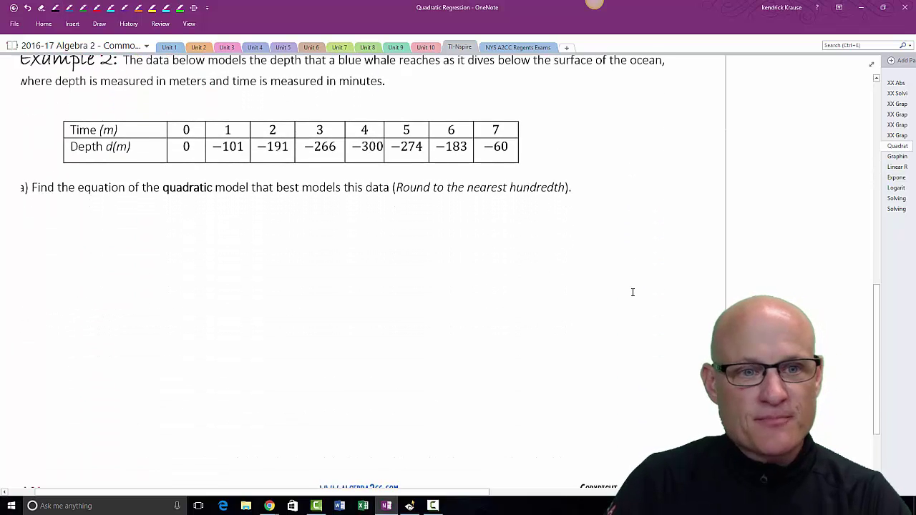
scroll(631, 292, "up", 1)
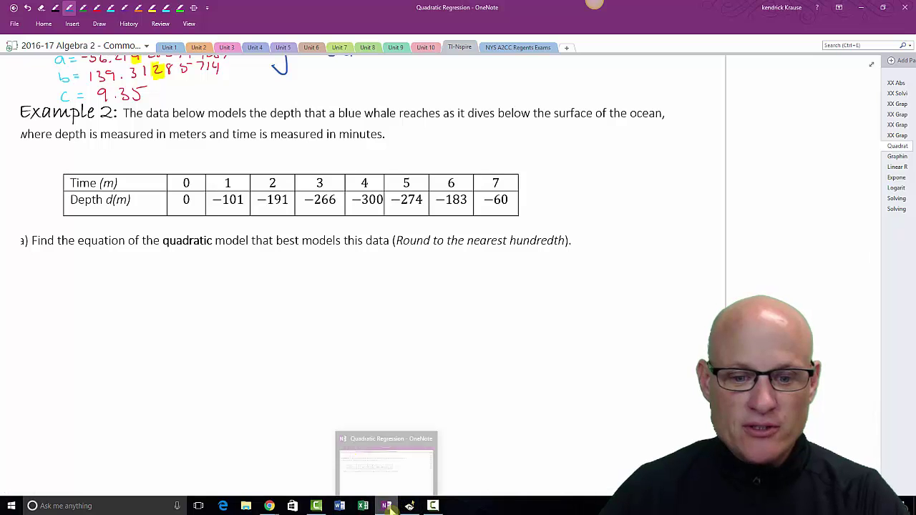
left_click(410, 507)
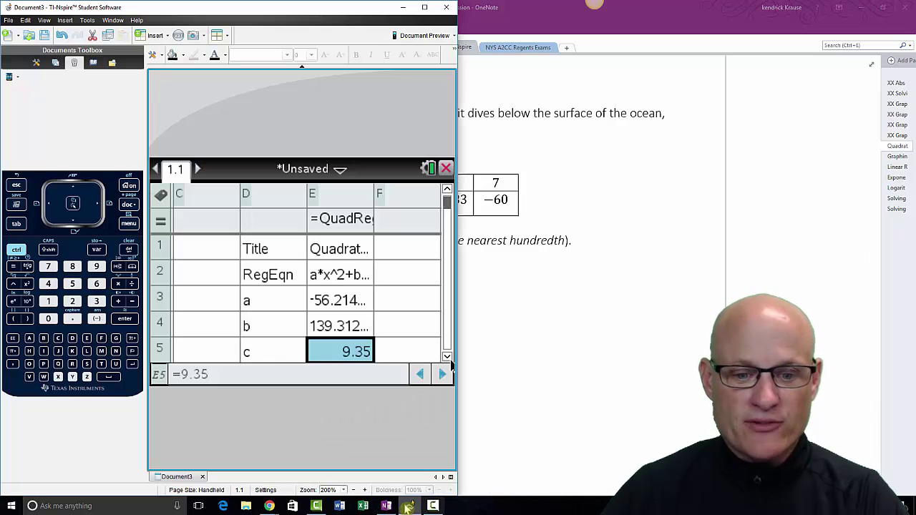
left_click(409, 506)
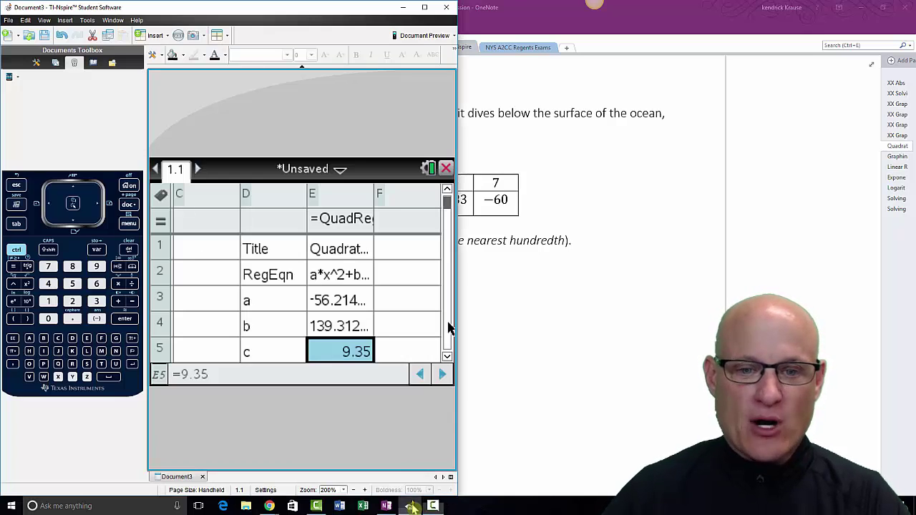
Restore TI-Nspire at its home screen and snap it beside OneNote
left_click(409, 506)
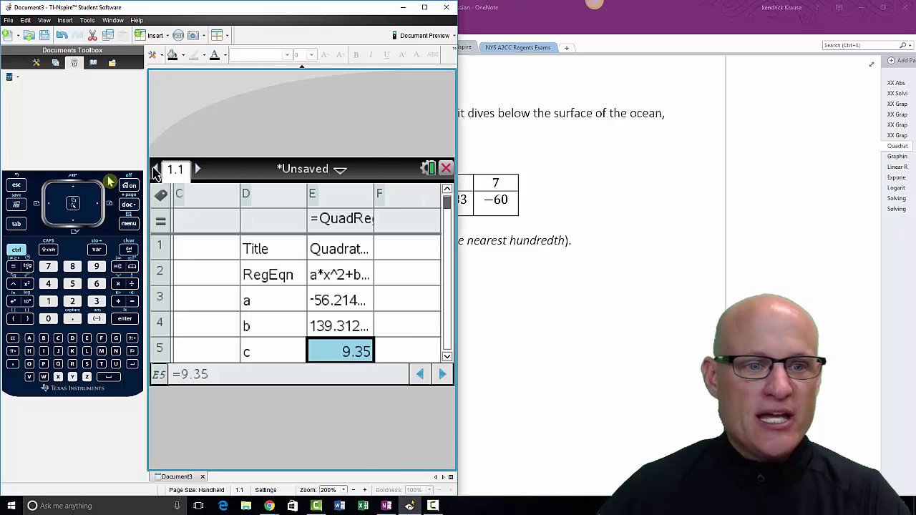
left_click(126, 184)
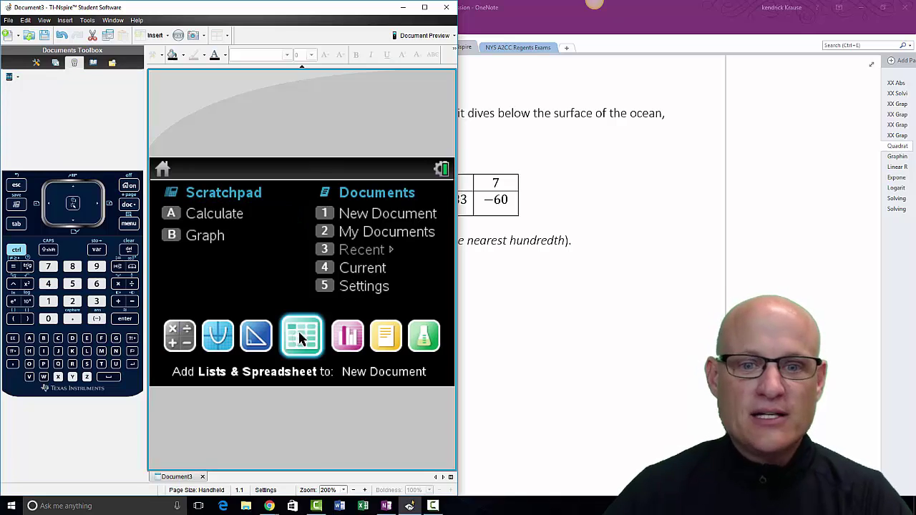
left_click_drag(243, 15, 0, 64)
left_click(486, 118)
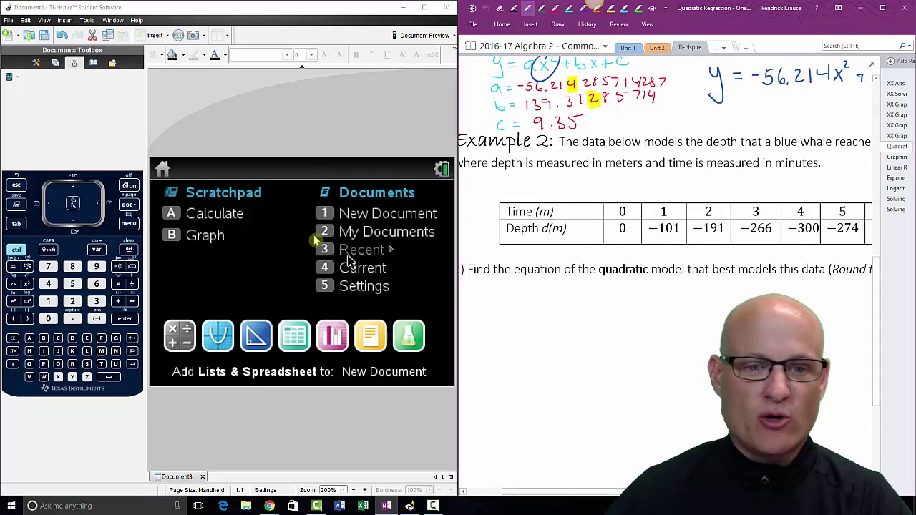
Add a Lists & Spreadsheet page 1.2 and name column A 'time'
left_click(294, 336)
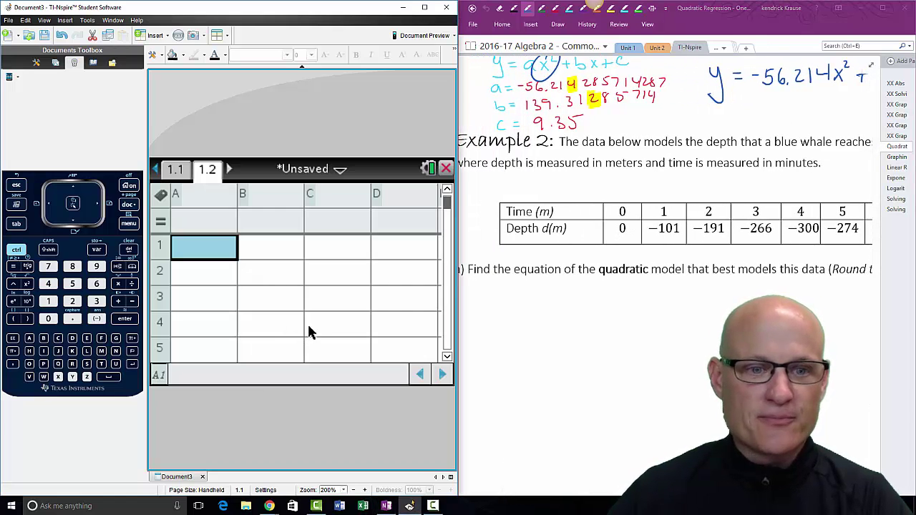
left_click(207, 202)
type("time")
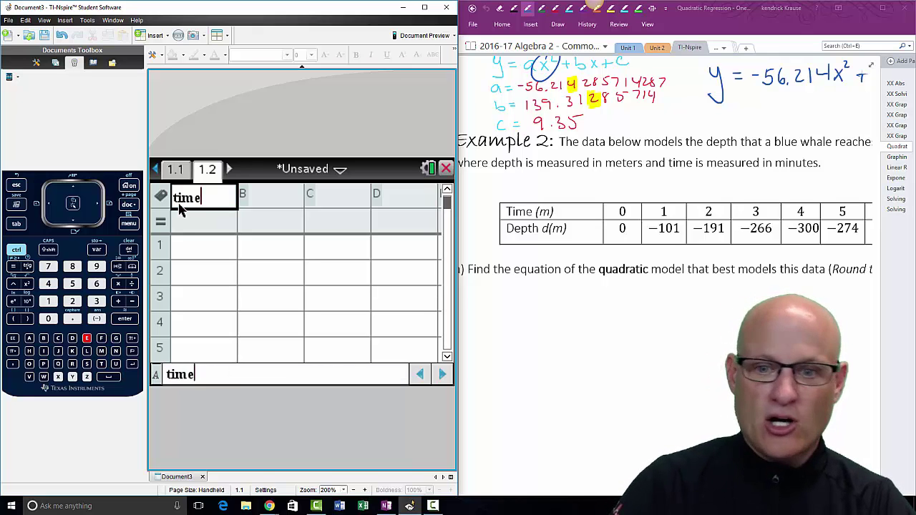
left_click(262, 204)
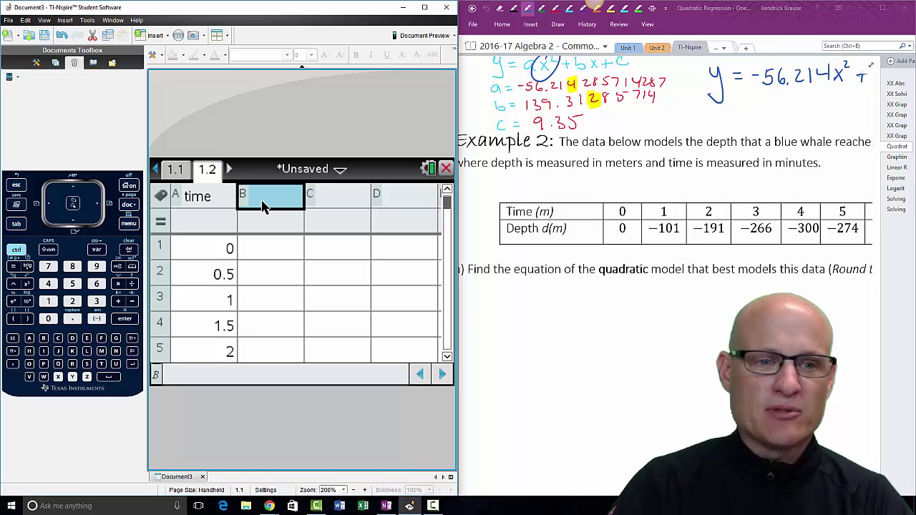
Check page 1.1's time and conc columns, then return to page 1.2
left_click(177, 170)
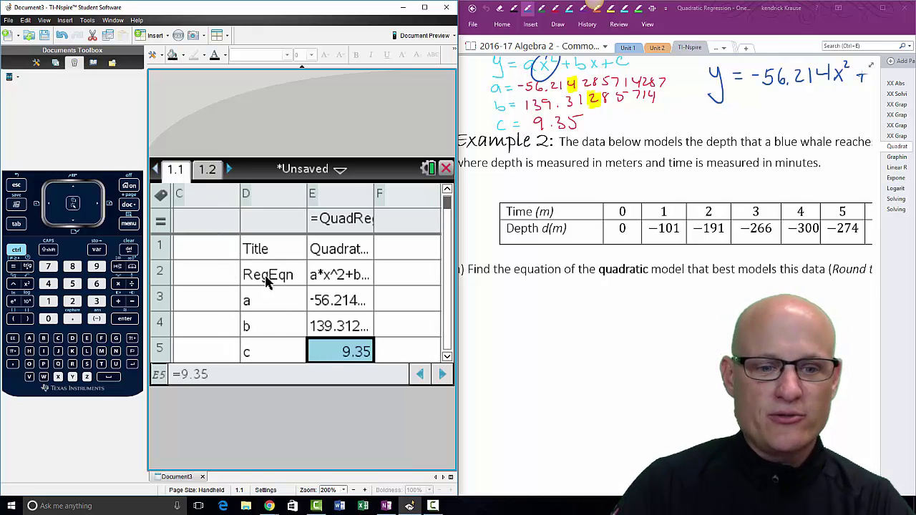
left_click(420, 374)
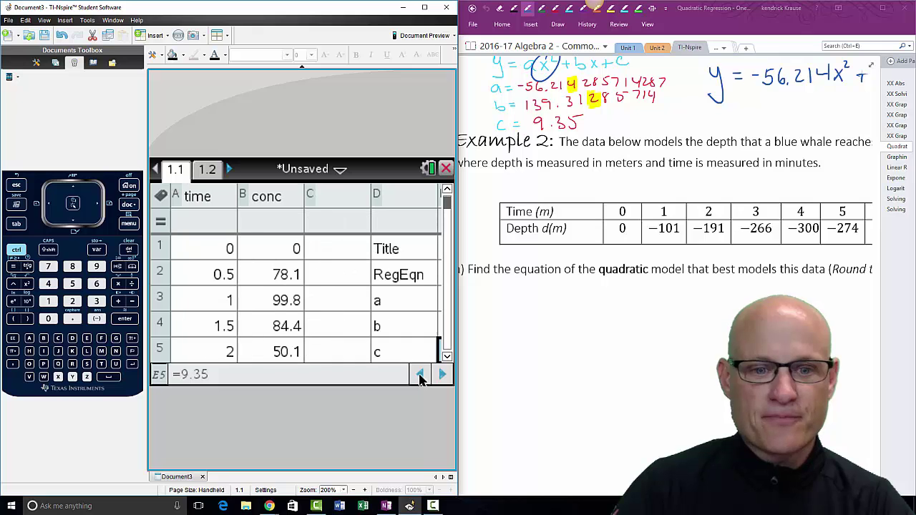
left_click(203, 252)
left_click(203, 277)
left_click(211, 302)
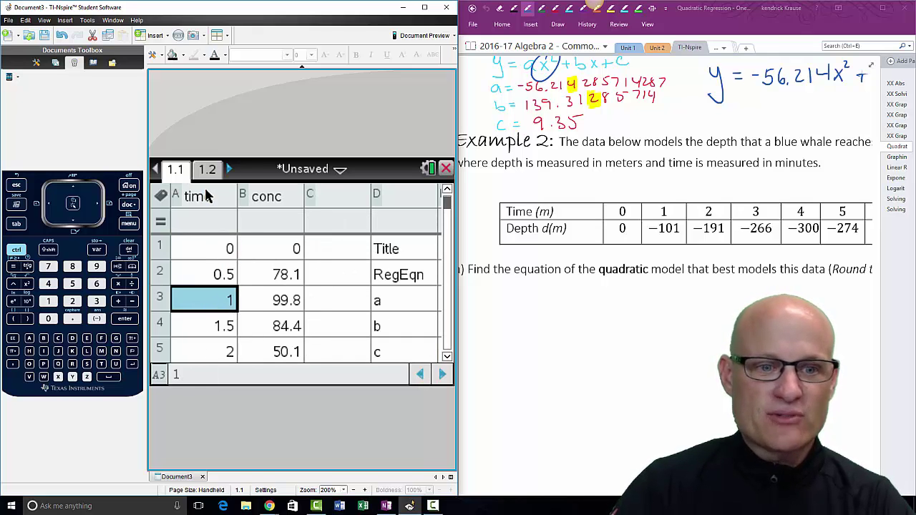
left_click(206, 196)
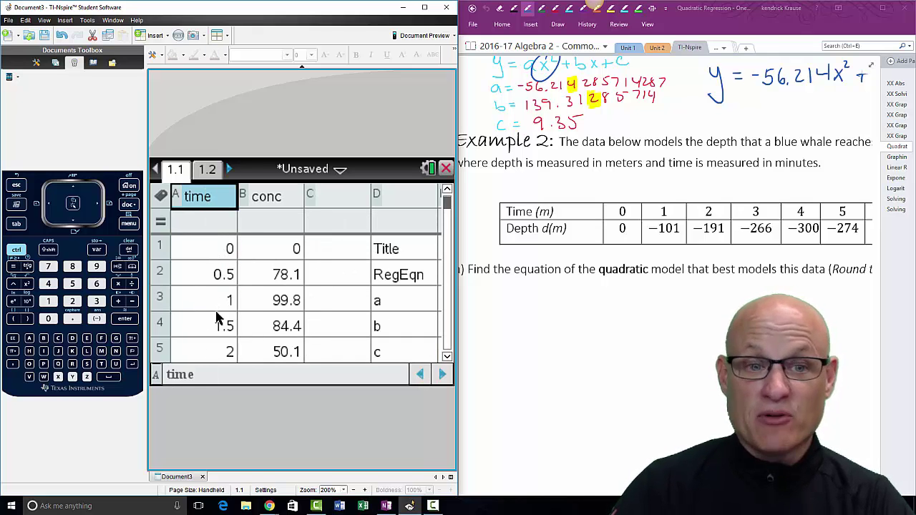
left_click(209, 173)
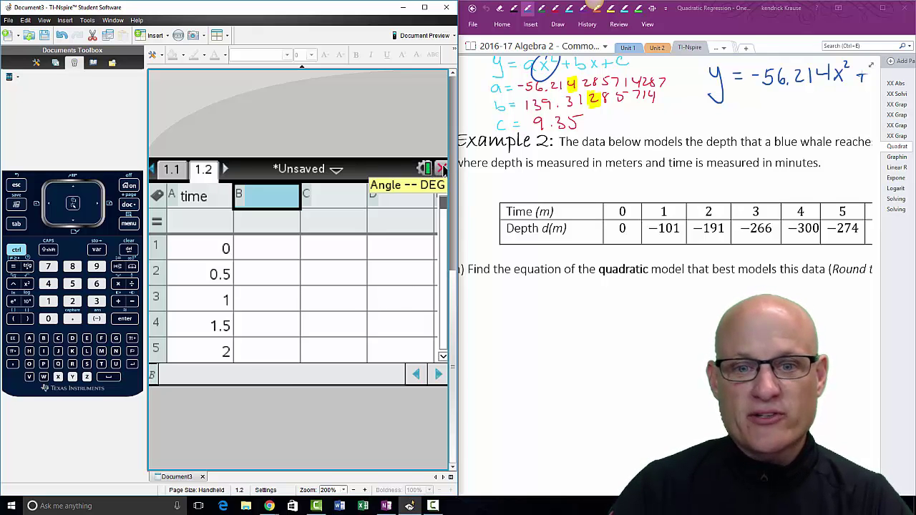
Close the current document without saving and start a new spreadsheet document
left_click(441, 169)
left_click(289, 300)
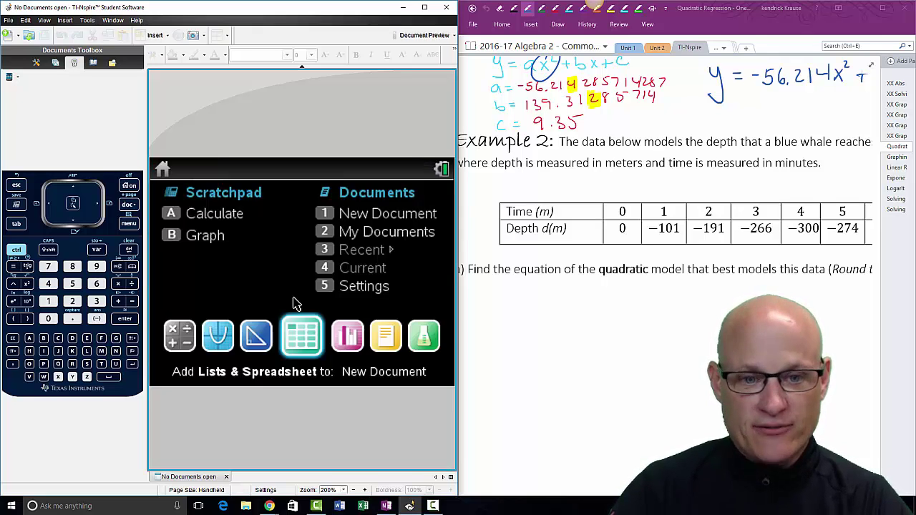
left_click(299, 327)
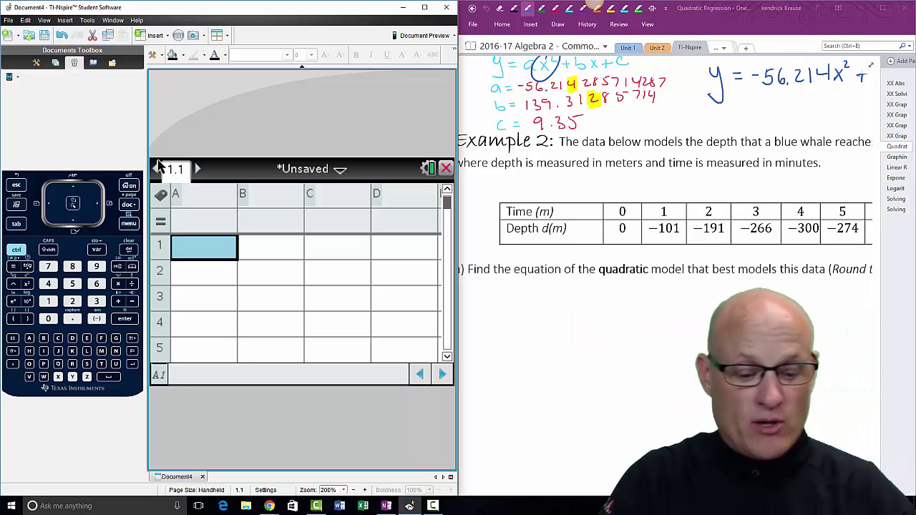
Name column A 'time' and column B 'depth', then select cell A1
left_click(200, 201)
type("time")
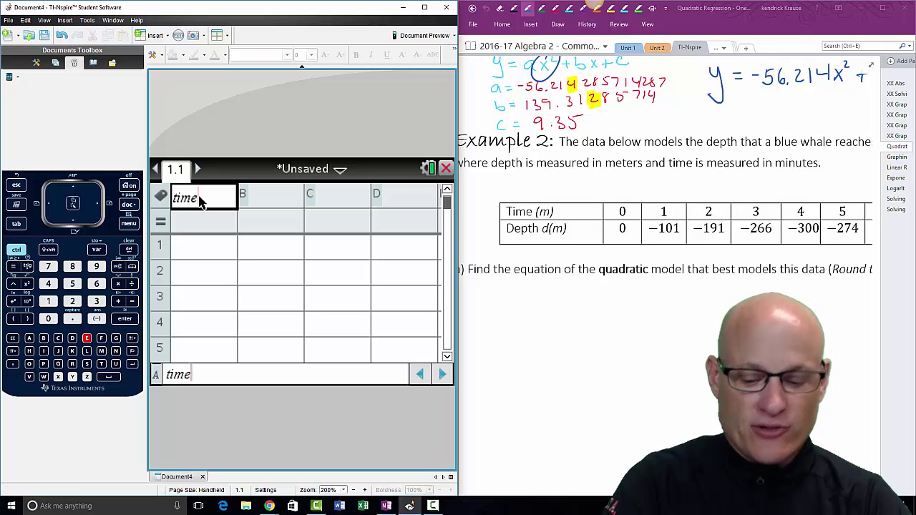
key("Return")
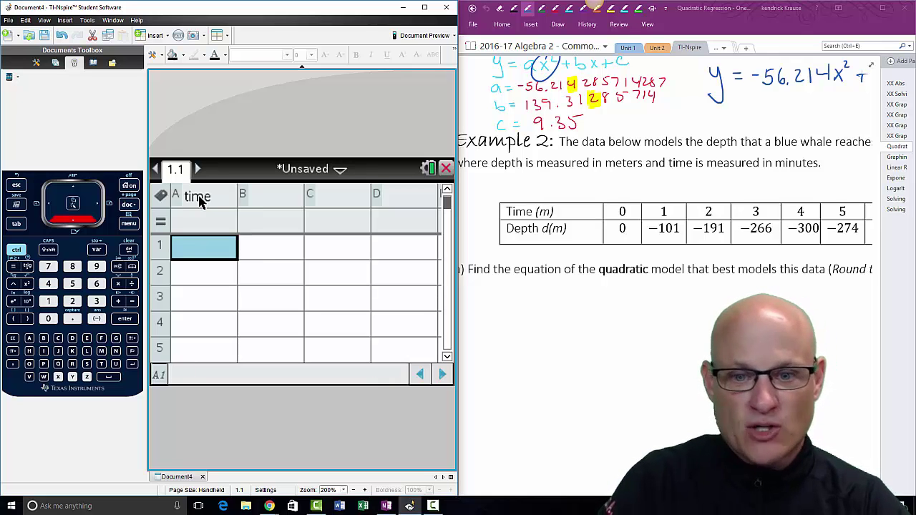
left_click(275, 200)
type("e")
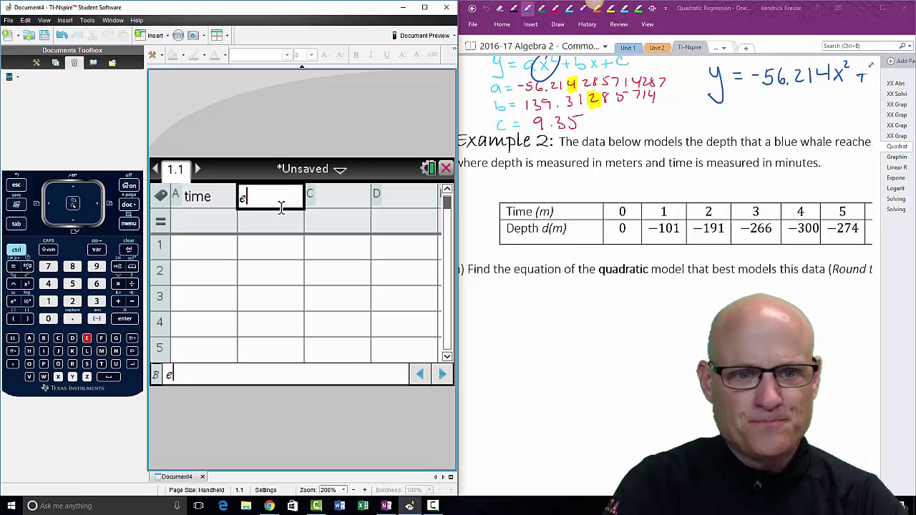
key("BackSpace")
type("depth")
key("Return")
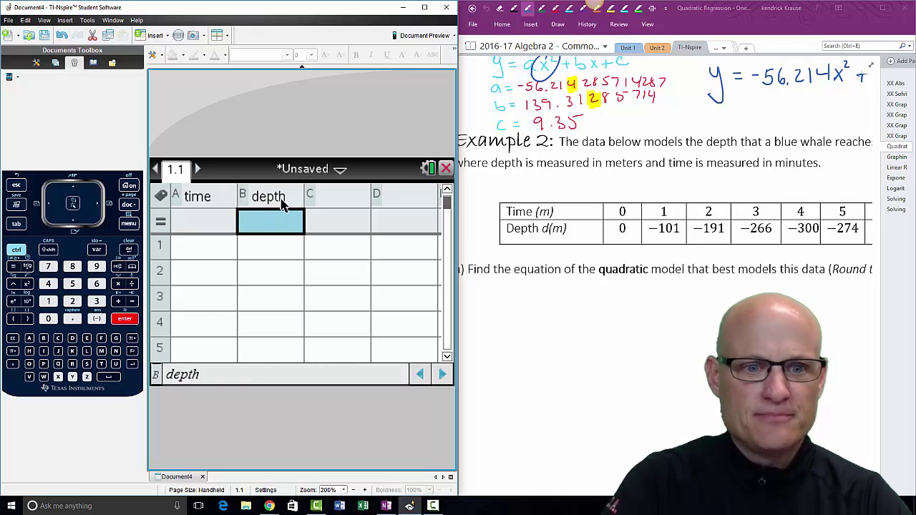
left_click(211, 252)
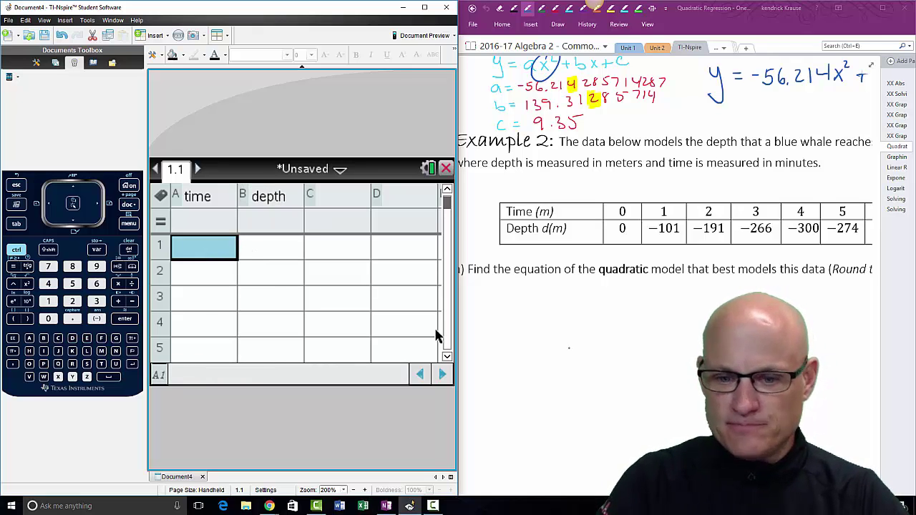
scroll(665, 215, "right", 3)
scroll(665, 215, "left", 3)
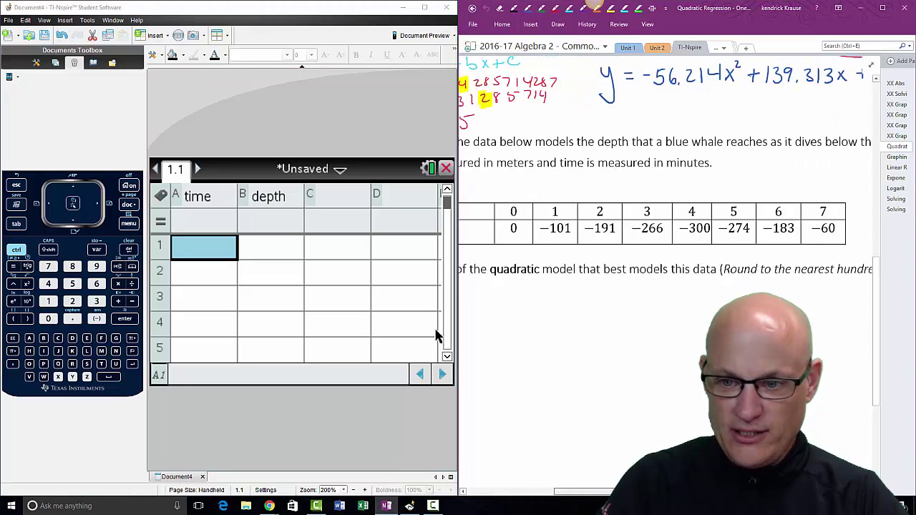
Enter the time values 0 through 7 down column A
left_click(197, 254)
type("0")
key("Return")
type("1")
key("Return")
type("2")
key("Return")
type("3")
key("Return")
type("4")
key("Return")
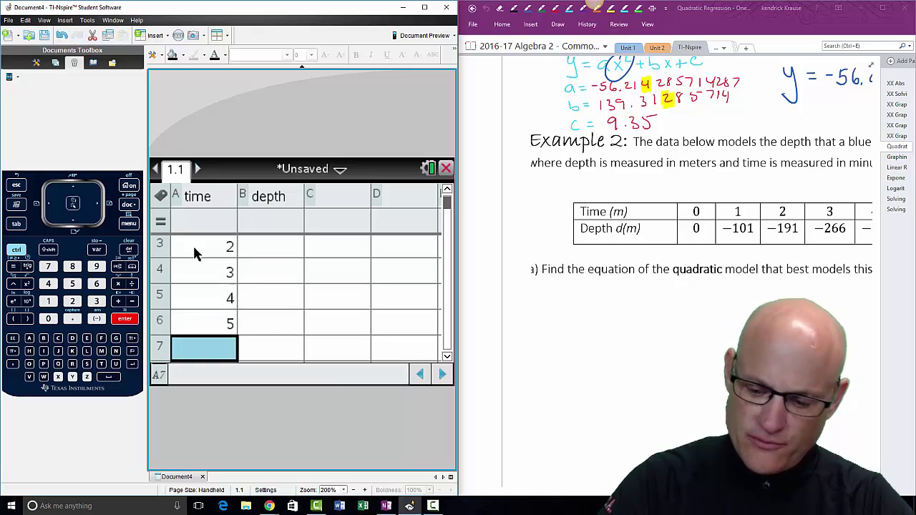
type("56")
key("Return")
type("7")
key("Return")
Enter the depths 0, -101, -191 and -266 down column B
key("Right")
key("Up")
key("Up")
key("Up")
key("Up")
key("Up")
key("Up")
key("Up")
key("Up")
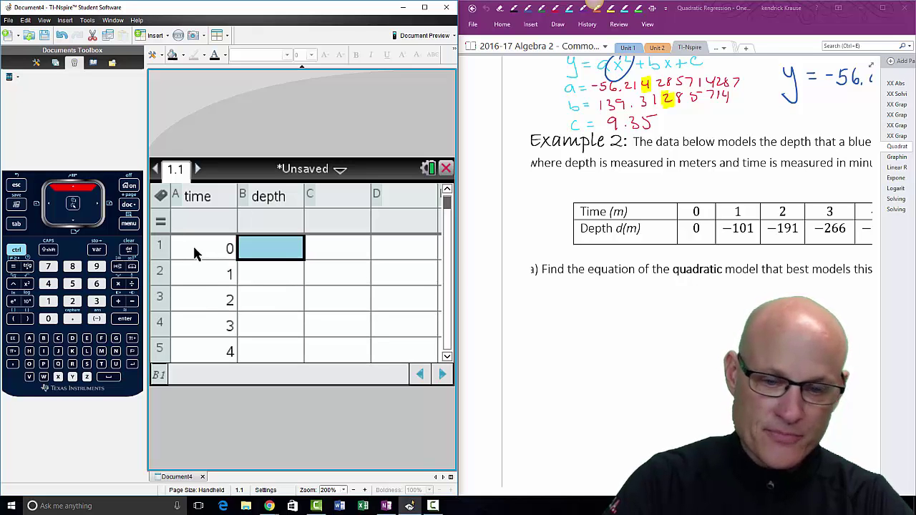
type("0")
key("Return")
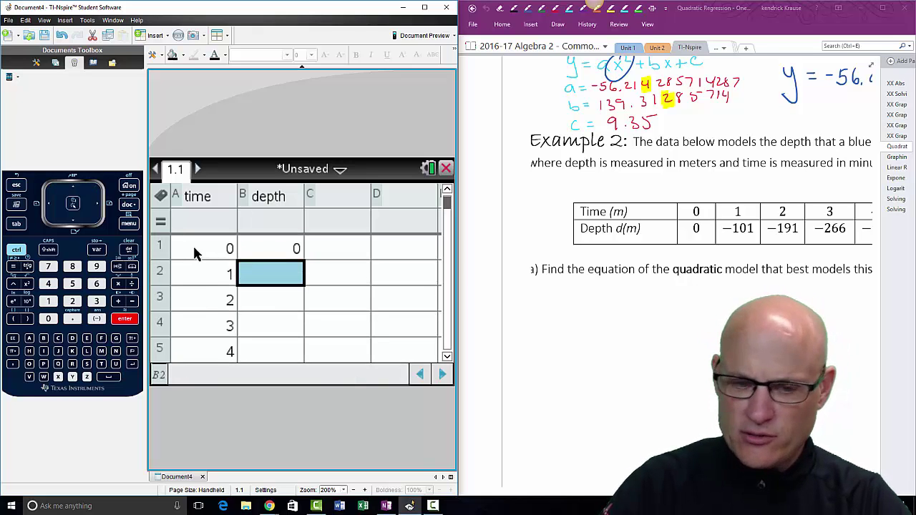
type("-101")
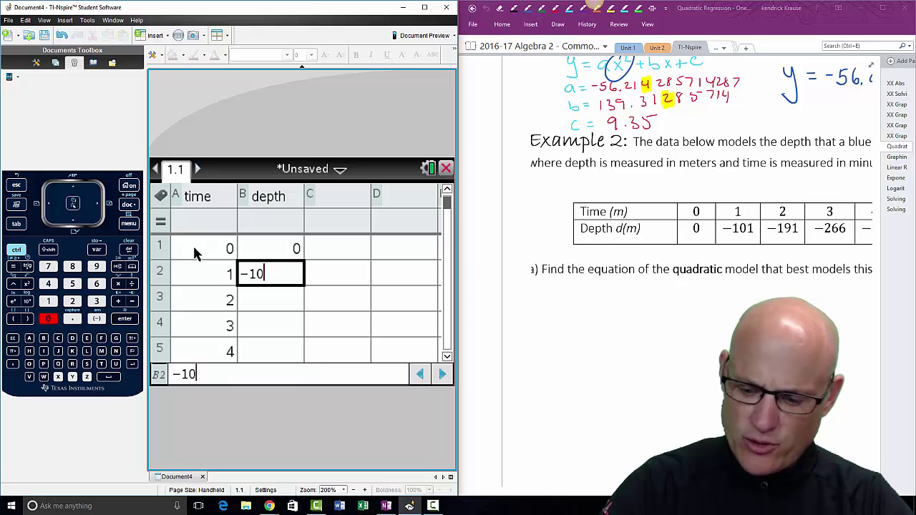
key("Return")
type("-191")
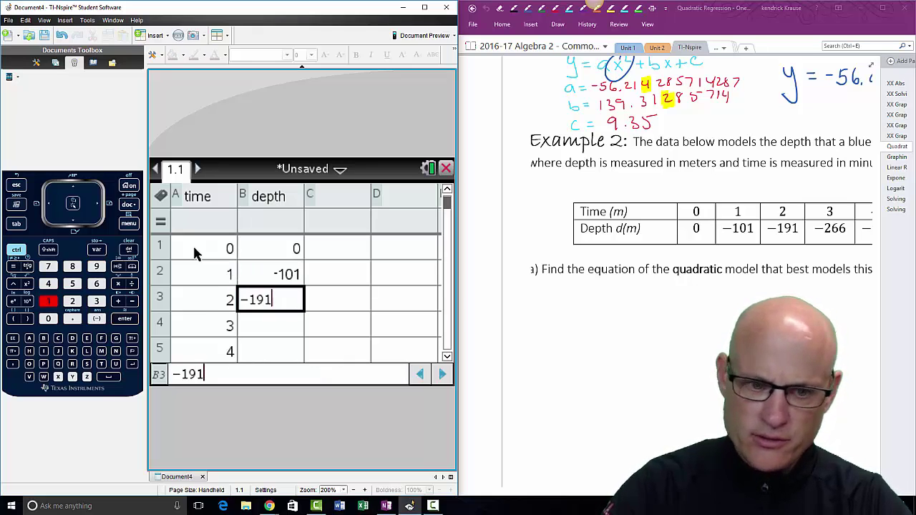
key("Return")
type("-266")
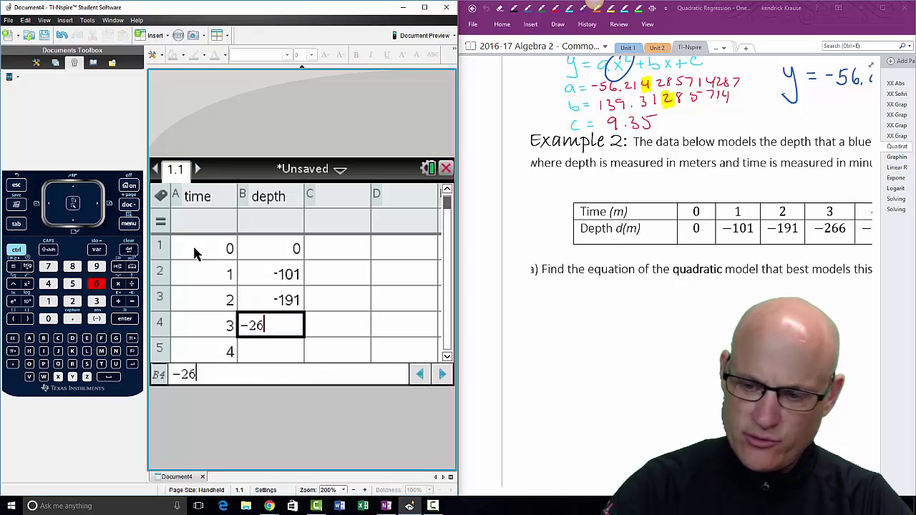
key("Return")
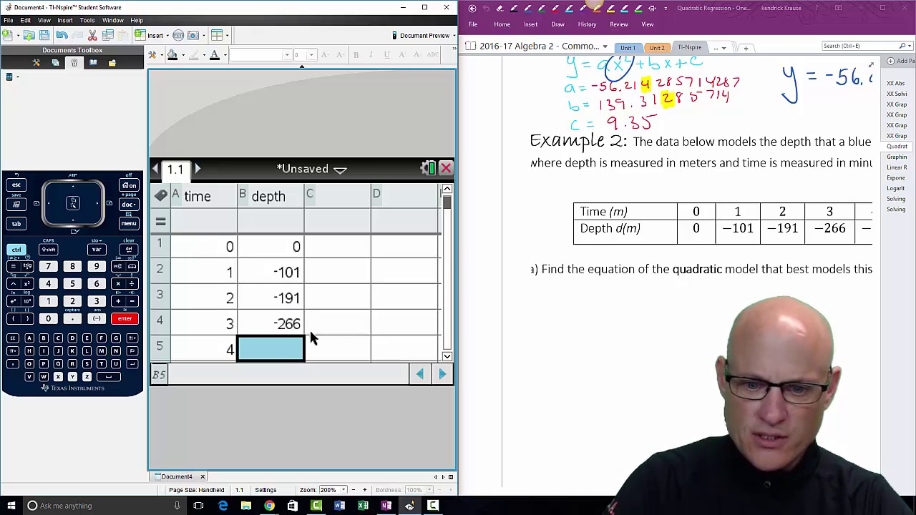
Check the notes and enter the remaining depths -300, -274, -183 and -60
key("alt+Tab")
scroll(605, 497, "right", 6)
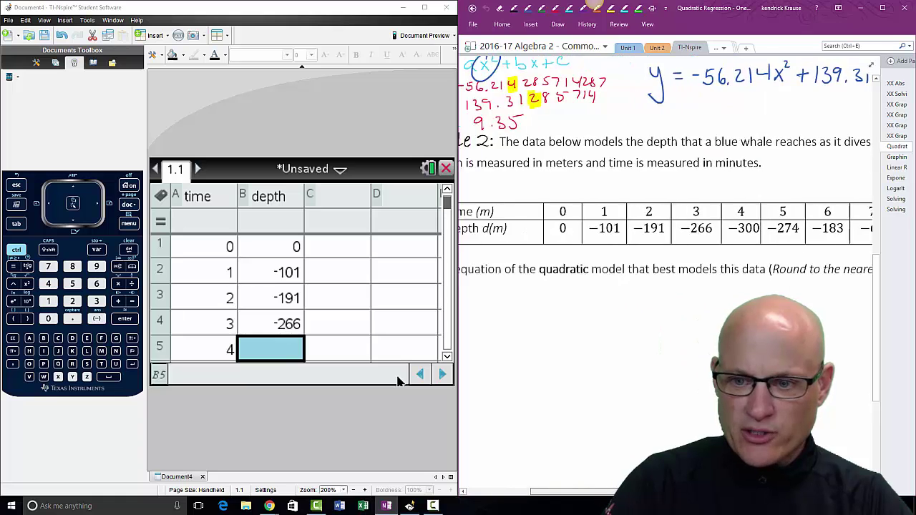
left_click(292, 350)
type("-300")
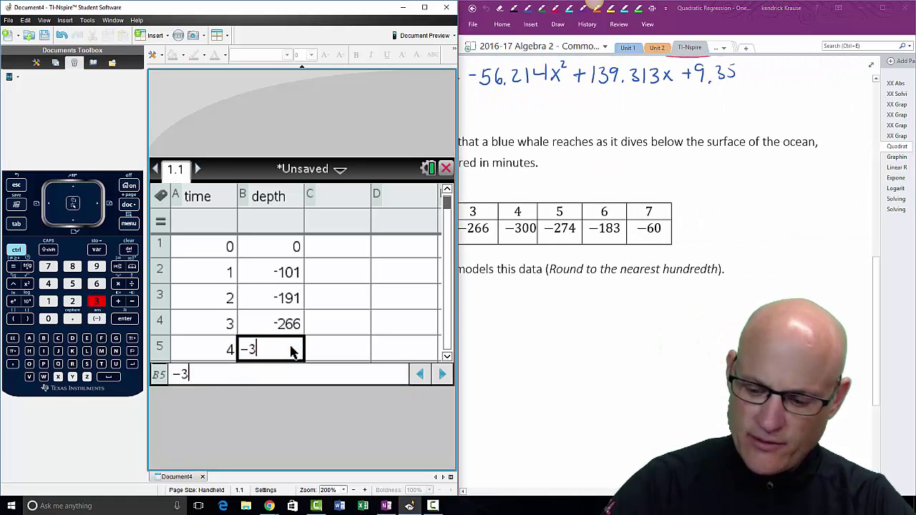
key("Return")
type("-374")
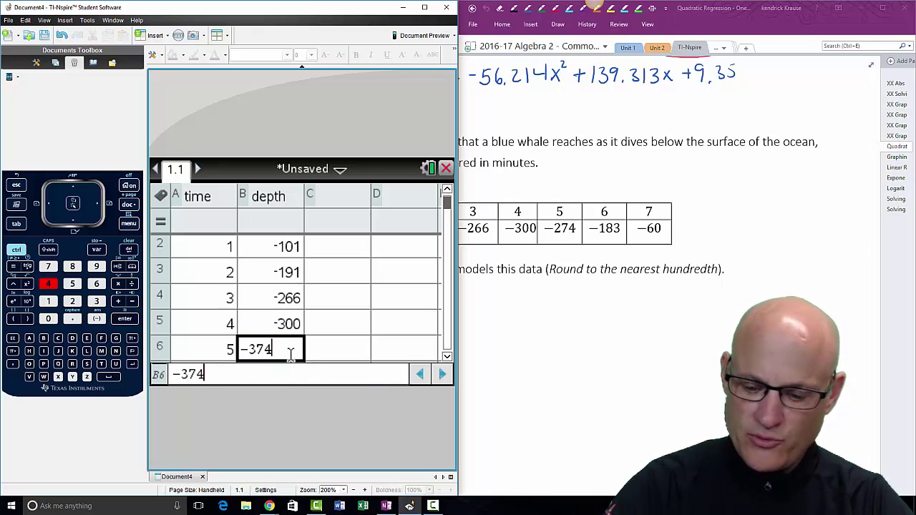
key("BackSpace")
key("BackSpace")
key("BackSpace")
type("274")
key("Return")
type("-183")
key("Return")
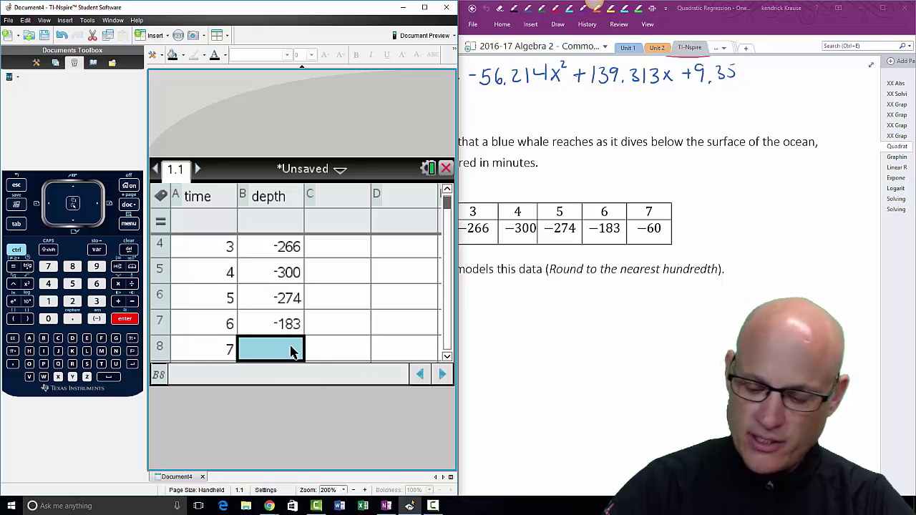
type("-60")
key("Return")
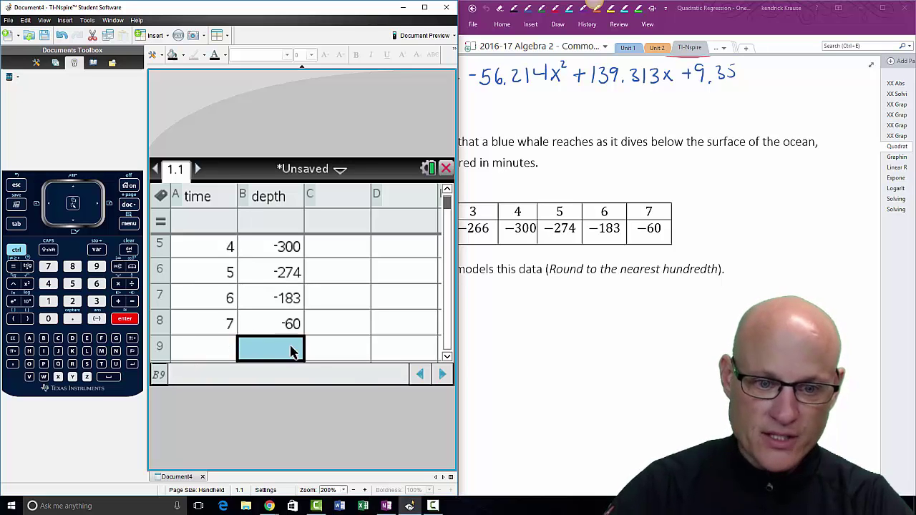
Switch to the OneNote notes page and adjust the window layout
left_click(544, 335)
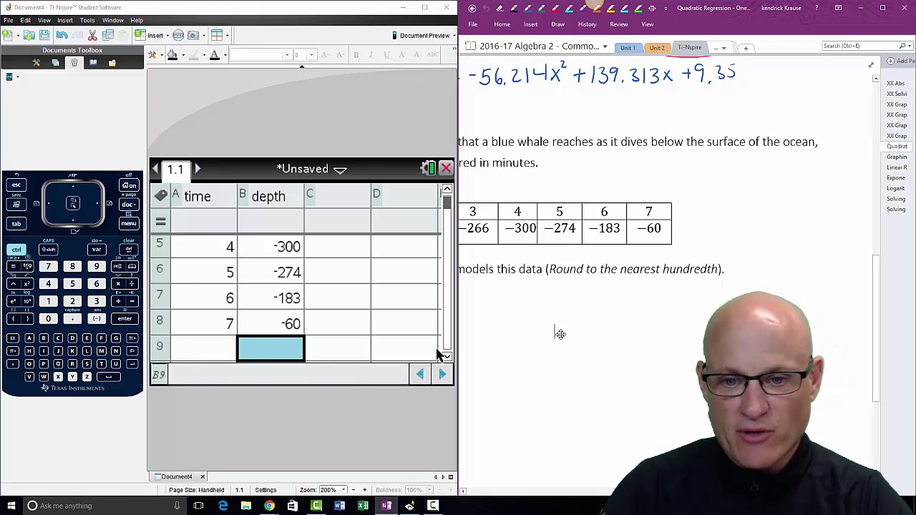
left_click_drag(608, 491, 510, 485)
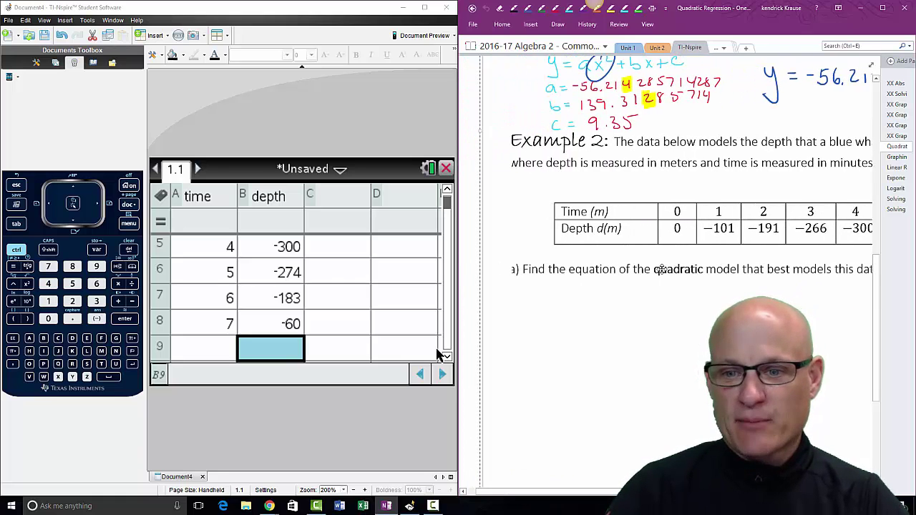
left_click(654, 269)
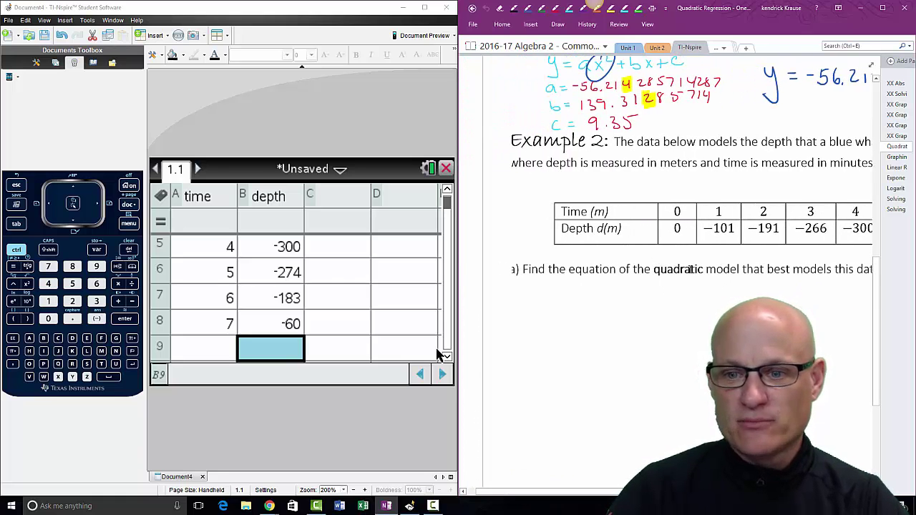
Select the empty cell C1 to hold the regression output
key("Up")
key("Up")
key("Up")
key("Up")
key("Up")
key("Up")
key("Up")
key("Up")
key("Up")
key("Up")
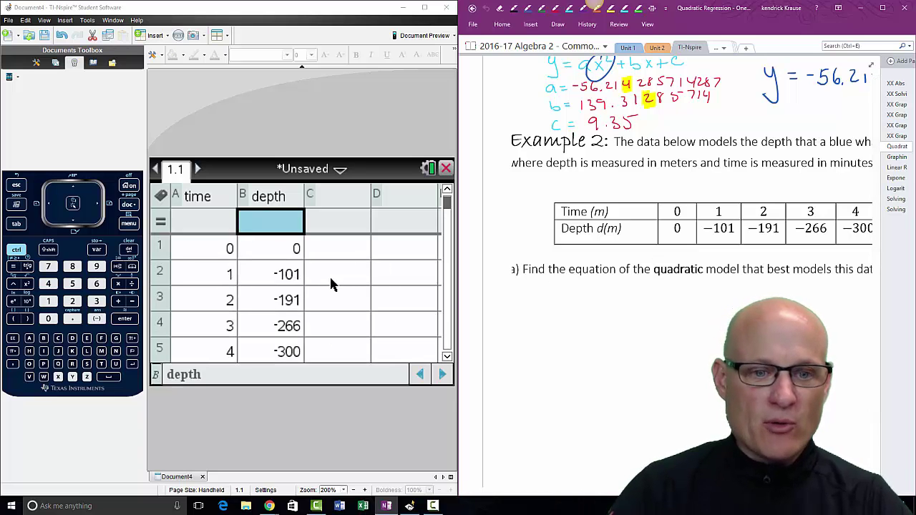
left_click(338, 251)
left_click(338, 251)
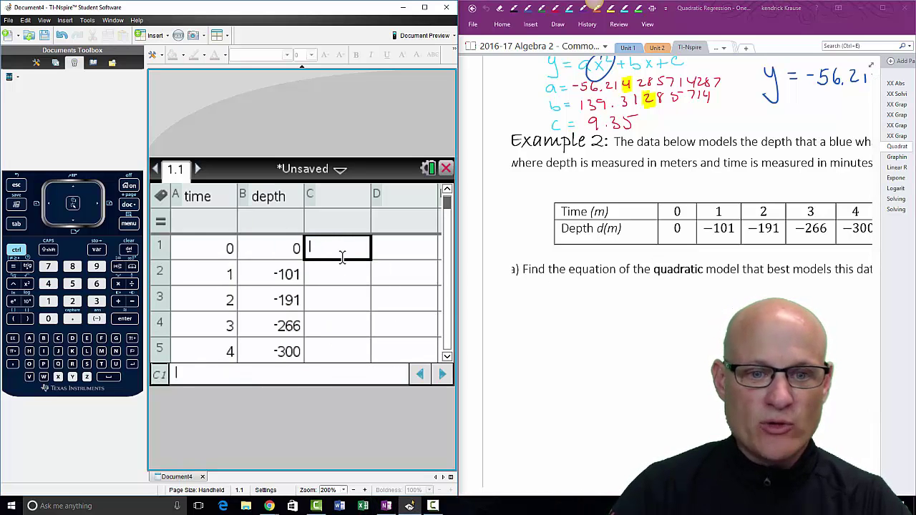
left_click(331, 250)
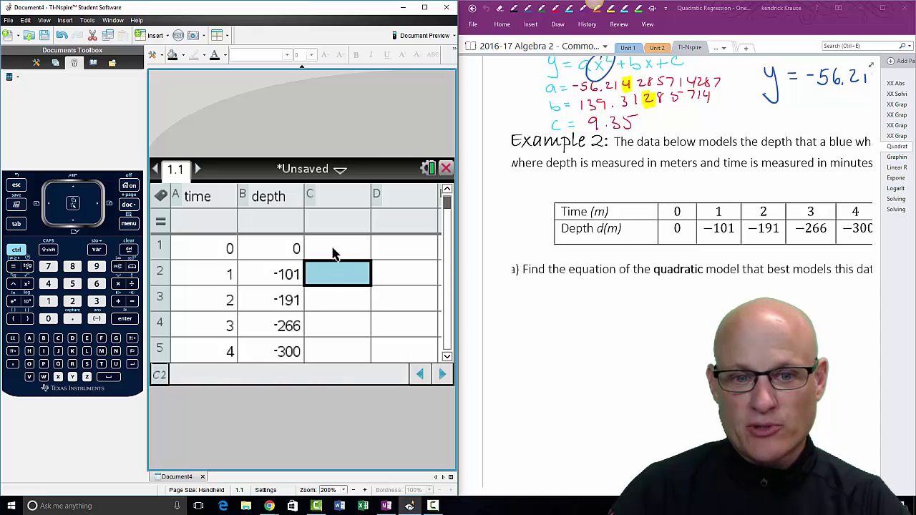
left_click(333, 249)
key("Return")
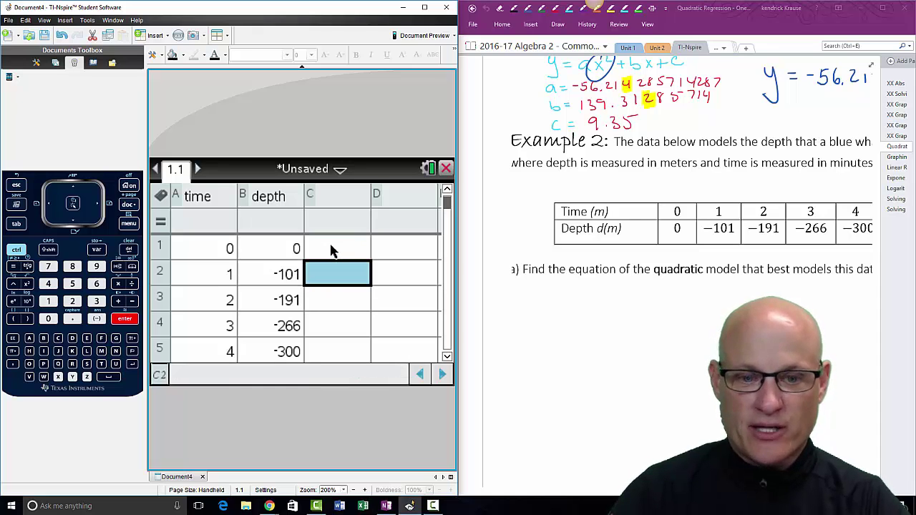
key("Up")
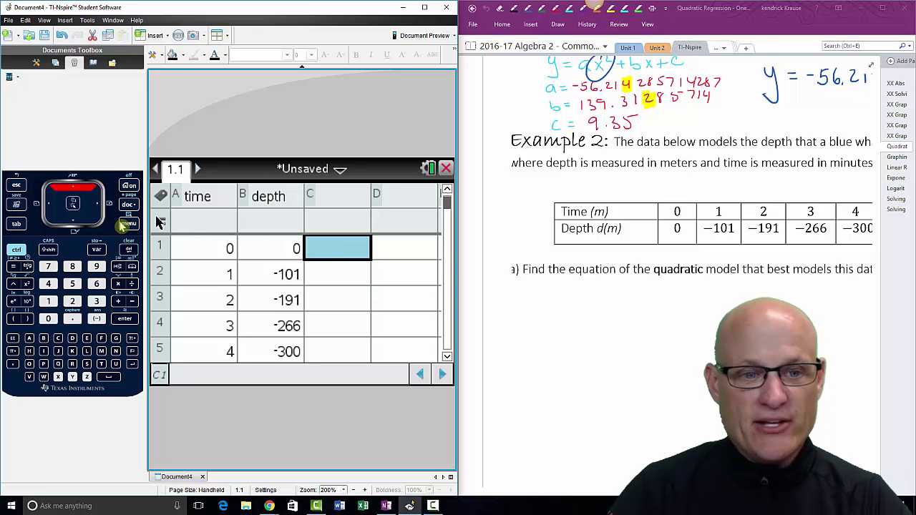
Run Quadratic Regression with X List time and Y List depth, and view the coefficients
left_click(128, 224)
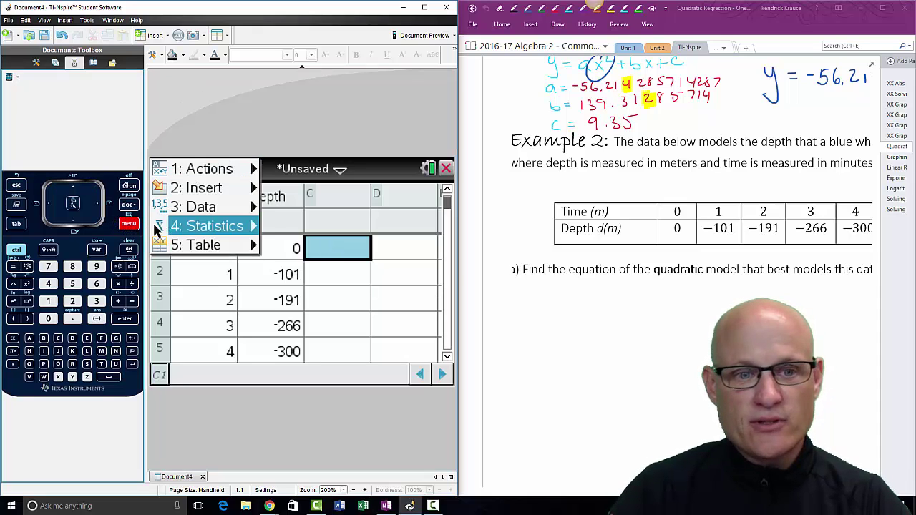
left_click(187, 226)
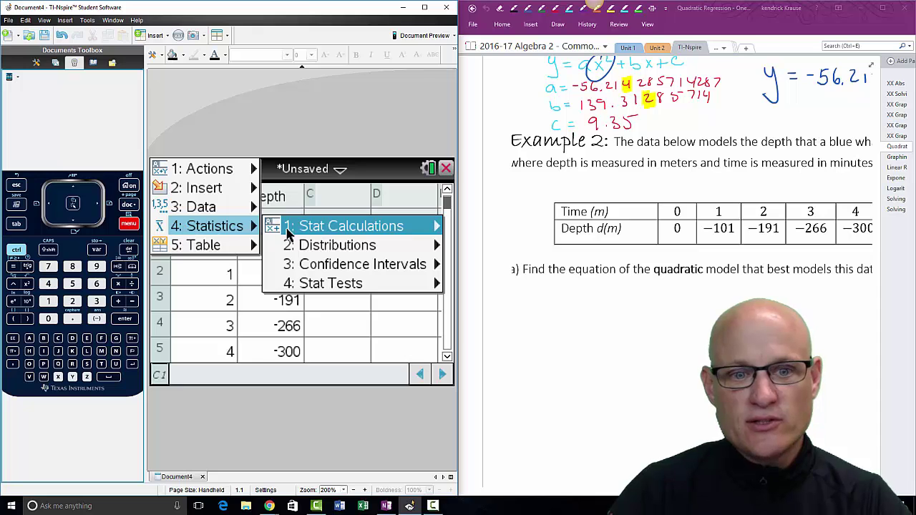
left_click(329, 226)
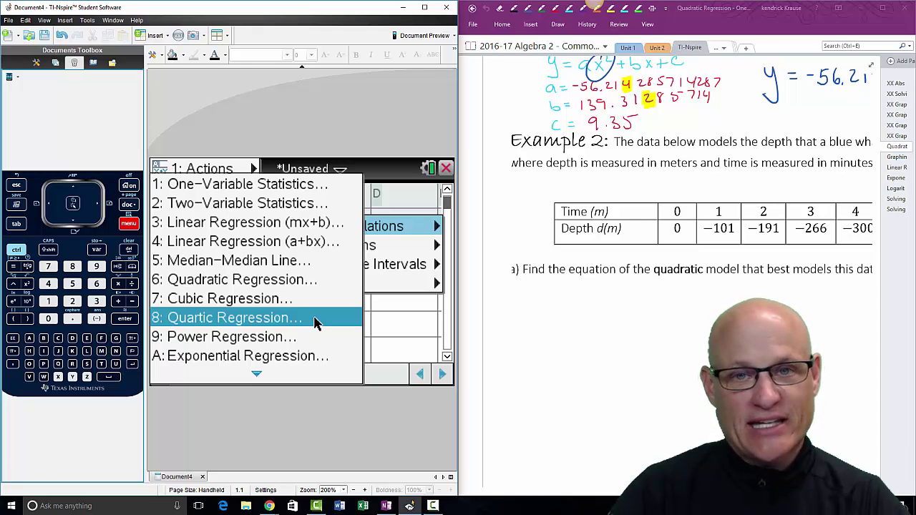
left_click(312, 279)
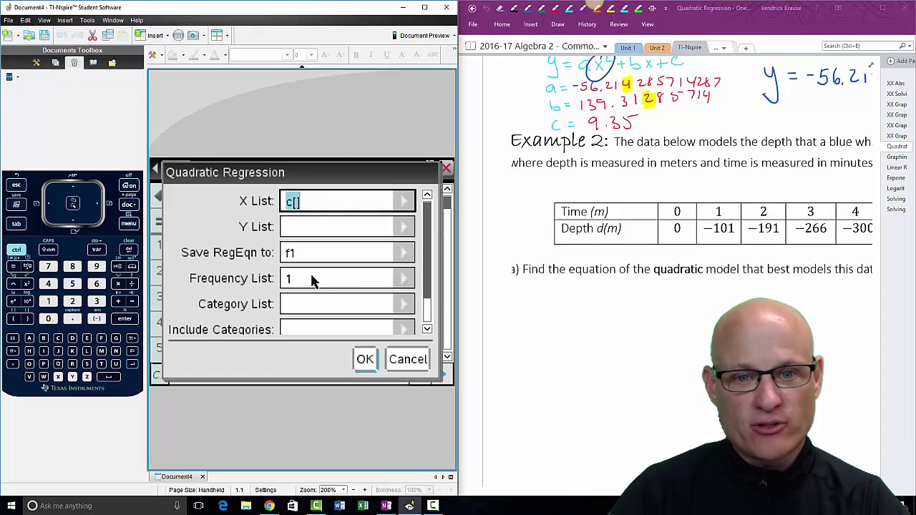
left_click(404, 202)
left_click(311, 239)
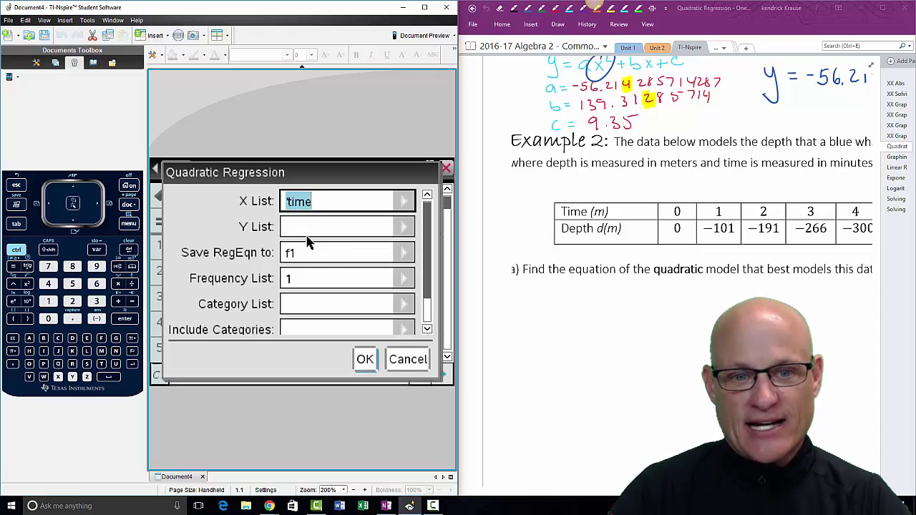
left_click(405, 226)
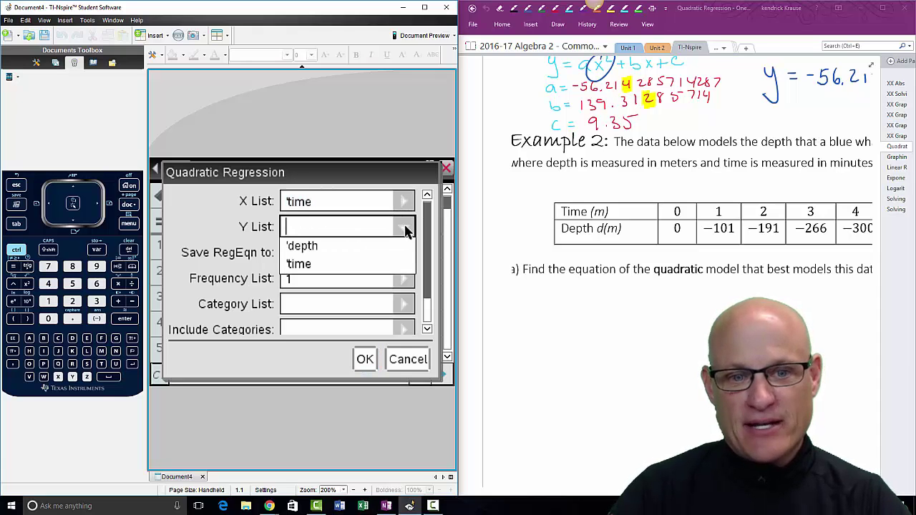
left_click(359, 243)
left_click(365, 363)
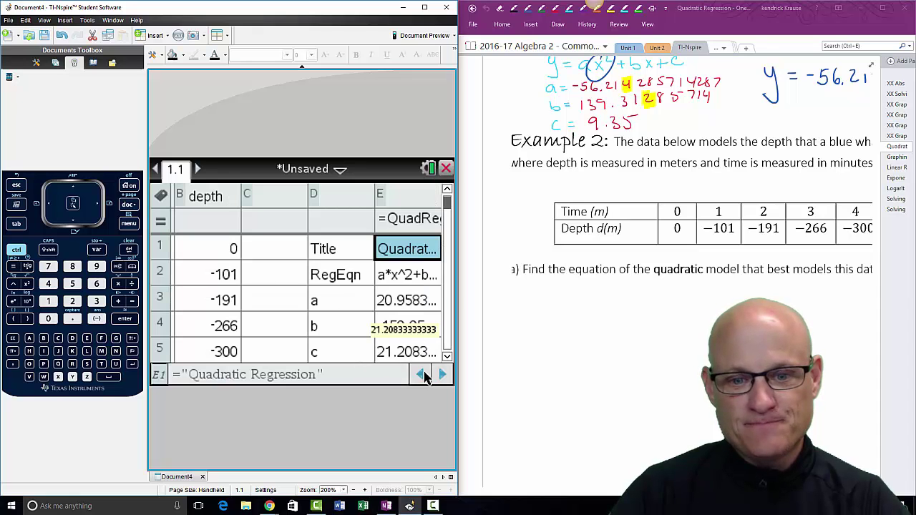
left_click(438, 377)
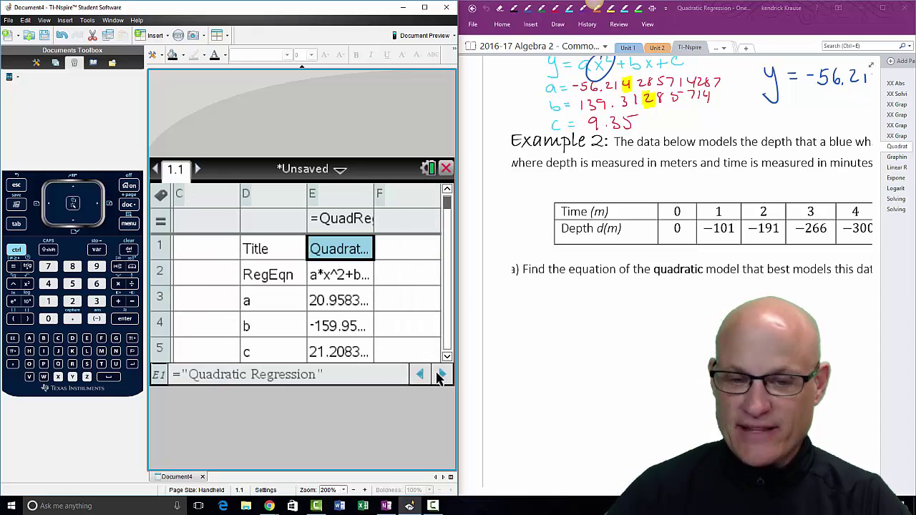
key("Down")
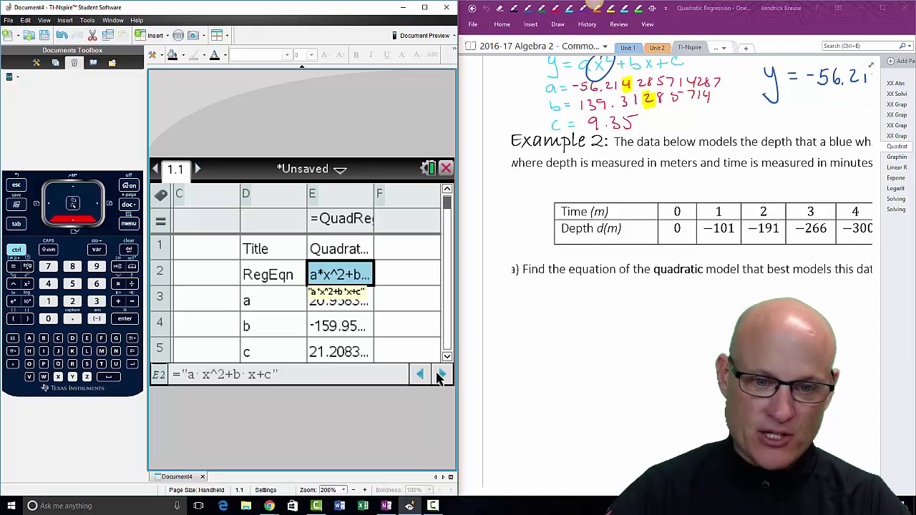
Write d(m) = am² + … under part a and circle the table's Time and Depth labels
left_click(535, 298)
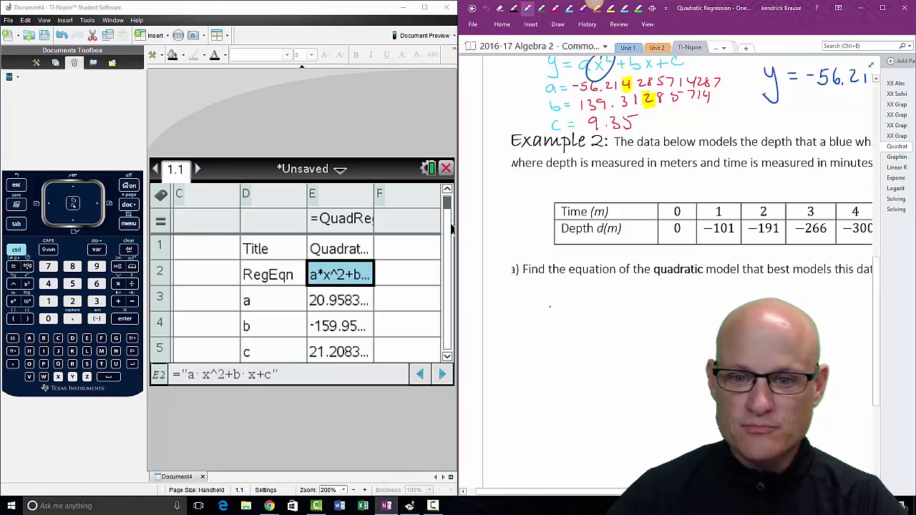
mouse_move(536, 299)
left_mouse_down()
mouse_move(538, 312)
mouse_move(563, 296)
mouse_move(579, 312)
mouse_move(609, 306)
left_mouse_up()
left_click(598, 304)
mouse_move(632, 188)
left_mouse_down()
mouse_move(645, 207)
mouse_move(596, 182)
left_mouse_up()
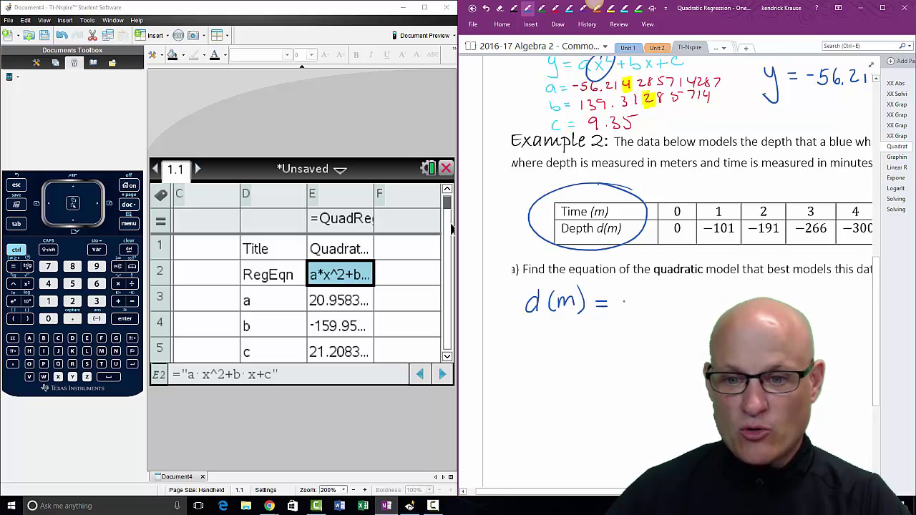
mouse_move(628, 296)
left_mouse_down()
mouse_move(618, 304)
mouse_move(686, 298)
left_mouse_up()
left_click(677, 303)
left_click_drag(683, 292, 683, 304)
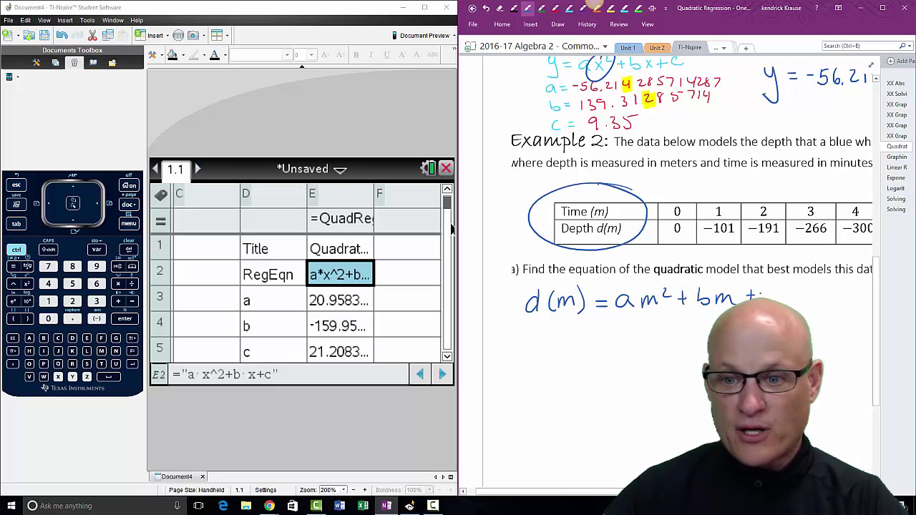
Write the coefficient labels a =, b = and c = on separate lines below
mouse_move(544, 336)
left_mouse_down()
mouse_move(535, 347)
mouse_move(548, 349)
left_mouse_up()
left_click_drag(556, 338, 565, 337)
mouse_move(556, 344)
left_mouse_down()
mouse_move(566, 344)
mouse_move(538, 383)
left_mouse_up()
left_click_drag(543, 413, 543, 426)
Copy a = 20.9583 from TI-Nspire, erasing and rewriting a wrong digit
left_click(339, 301)
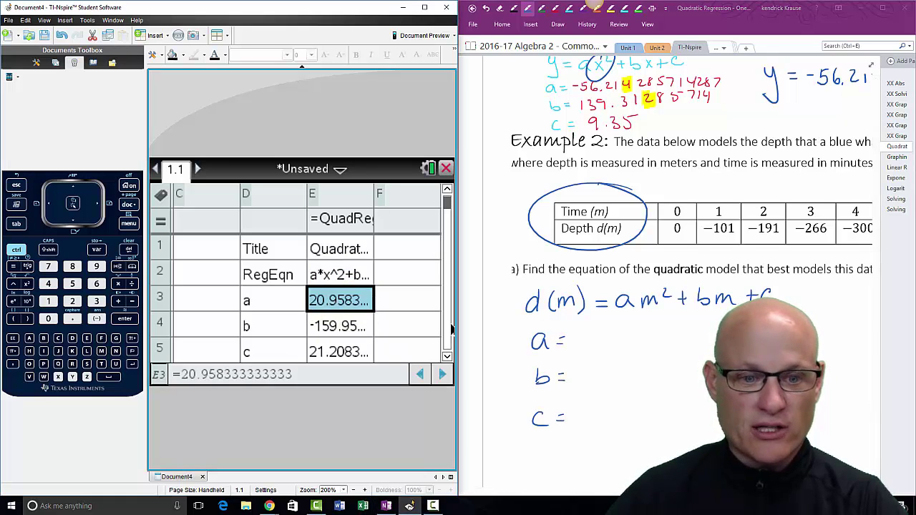
left_click_drag(576, 332, 588, 347)
mouse_move(598, 332)
left_mouse_down()
mouse_move(595, 346)
mouse_move(624, 338)
mouse_move(615, 345)
left_mouse_up()
left_click(500, 8)
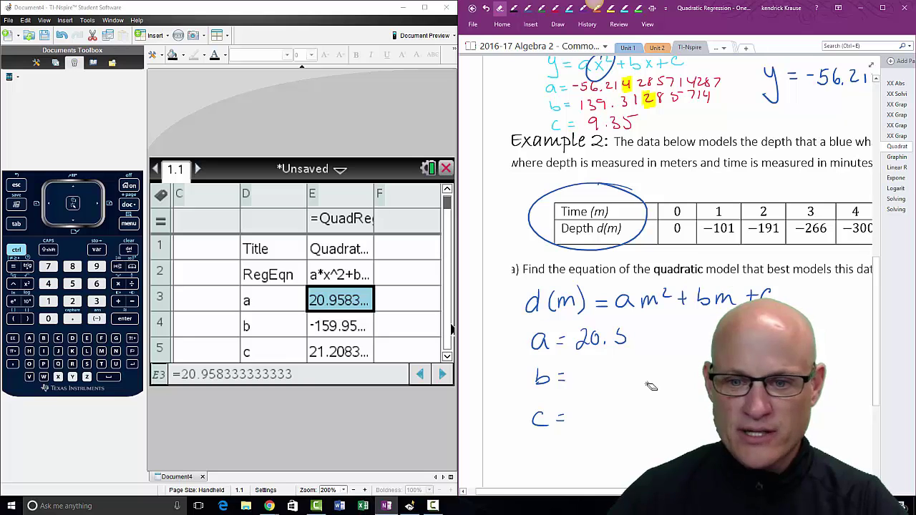
left_click(620, 337)
left_click(528, 9)
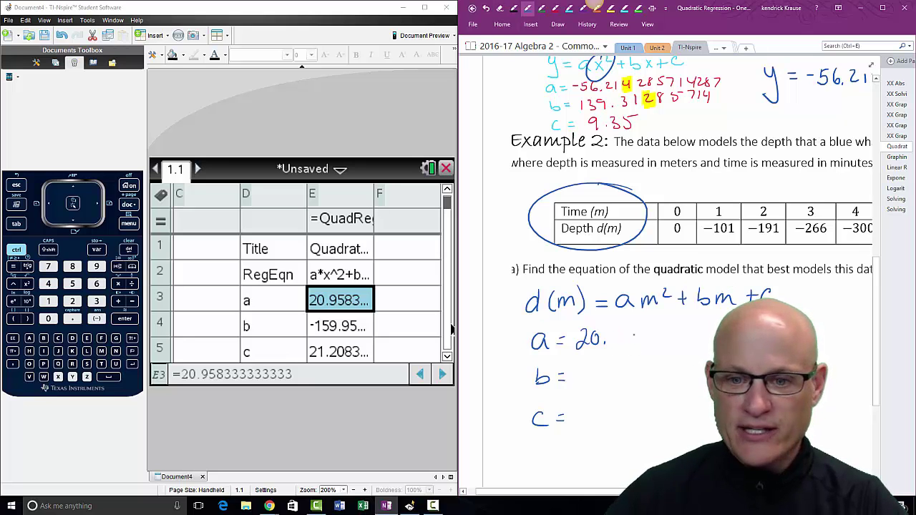
mouse_move(624, 328)
left_mouse_down()
mouse_move(619, 343)
mouse_move(659, 341)
mouse_move(666, 324)
left_mouse_up()
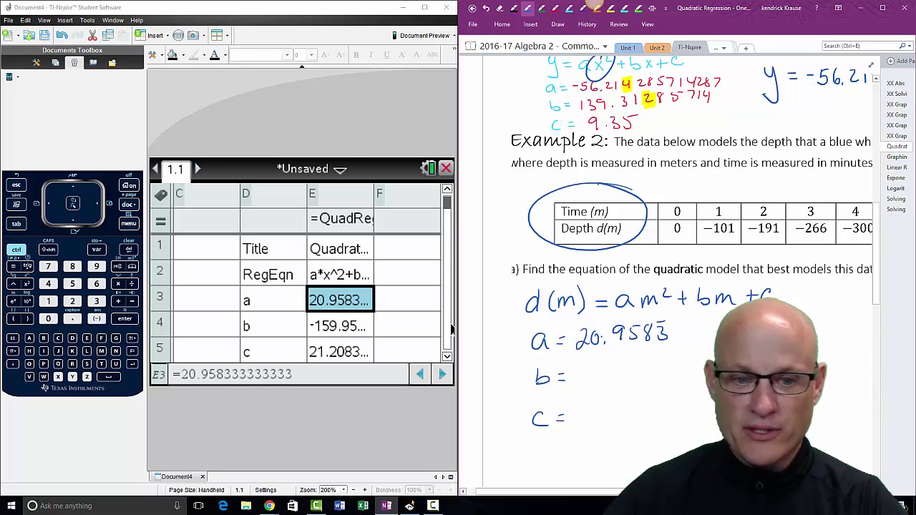
Copy b = -159.9583 and c = 21.2083 from the TI-Nspire regression cells
left_click(341, 326)
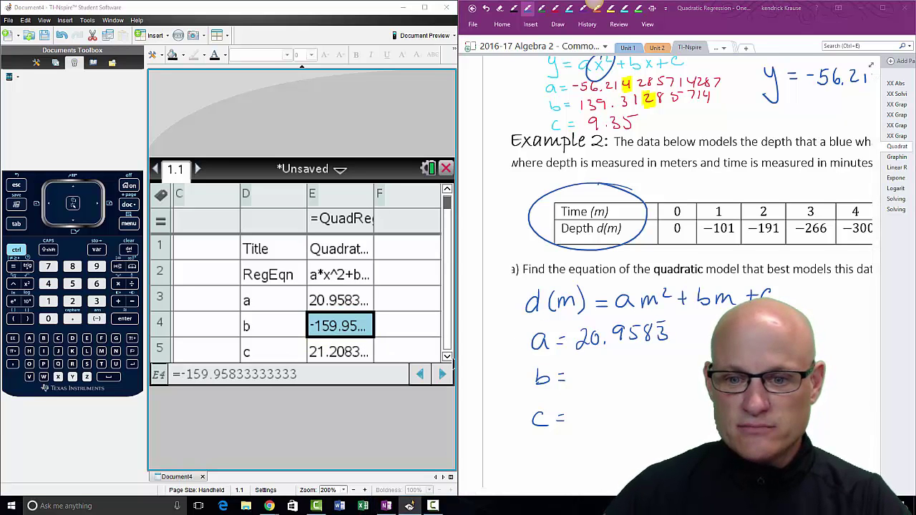
left_click(585, 375)
mouse_move(592, 360)
left_mouse_down()
mouse_move(591, 375)
mouse_move(618, 366)
mouse_move(616, 378)
mouse_move(650, 375)
left_mouse_up()
left_click(626, 371)
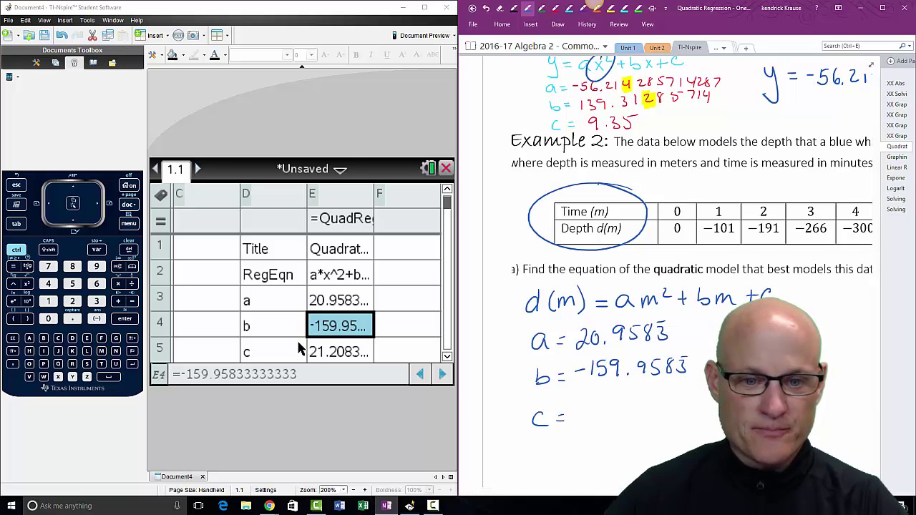
left_click(443, 374)
left_click(587, 410)
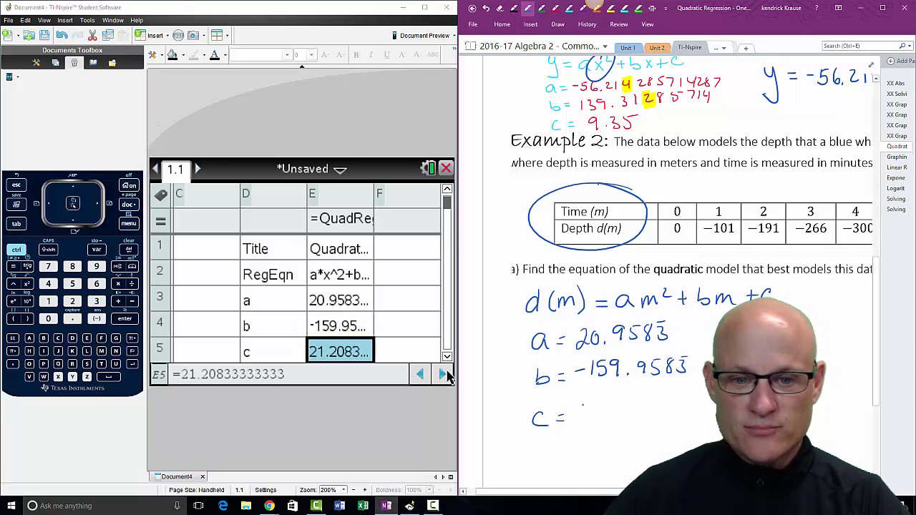
mouse_move(584, 402)
left_mouse_down()
mouse_move(599, 419)
mouse_move(663, 398)
left_mouse_up()
left_click(612, 412)
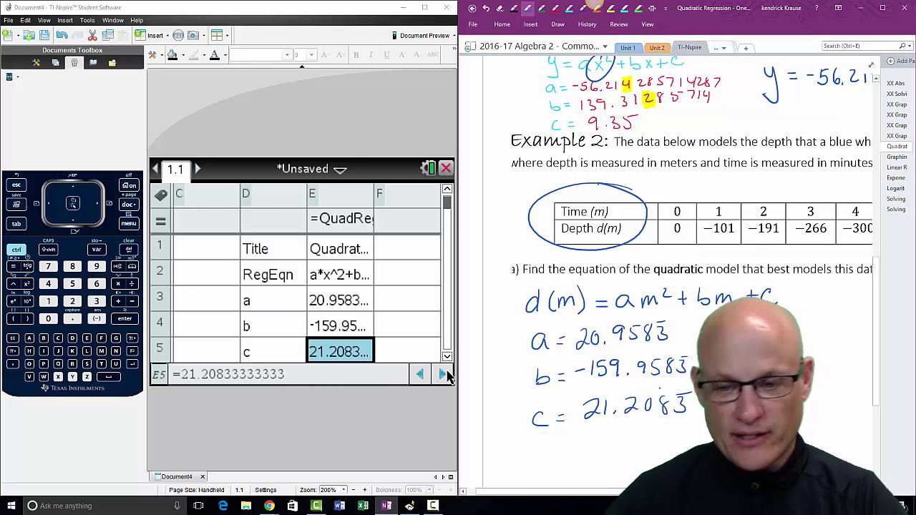
Maximize OneNote, start d(m) in orange, and circle Time/Depth and the nearest-hundredth instruction
scroll(673, 275, "right", 2)
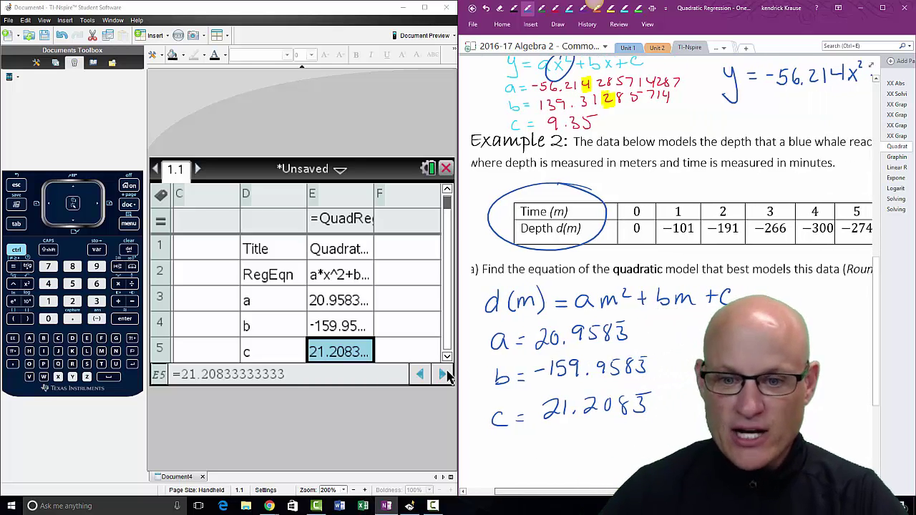
double_click(716, 12)
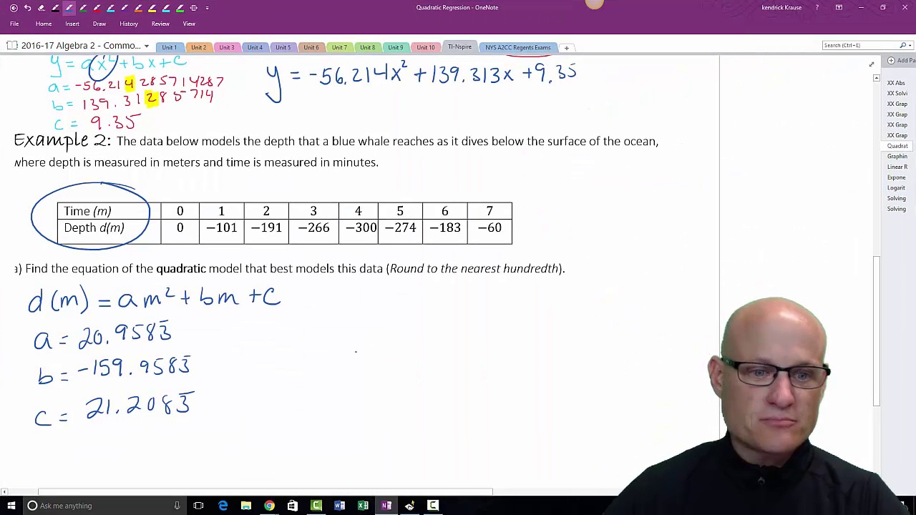
left_click(138, 8)
mouse_move(261, 334)
left_mouse_down()
mouse_move(267, 348)
mouse_move(303, 330)
mouse_move(306, 346)
left_mouse_up()
left_click_drag(308, 317, 310, 349)
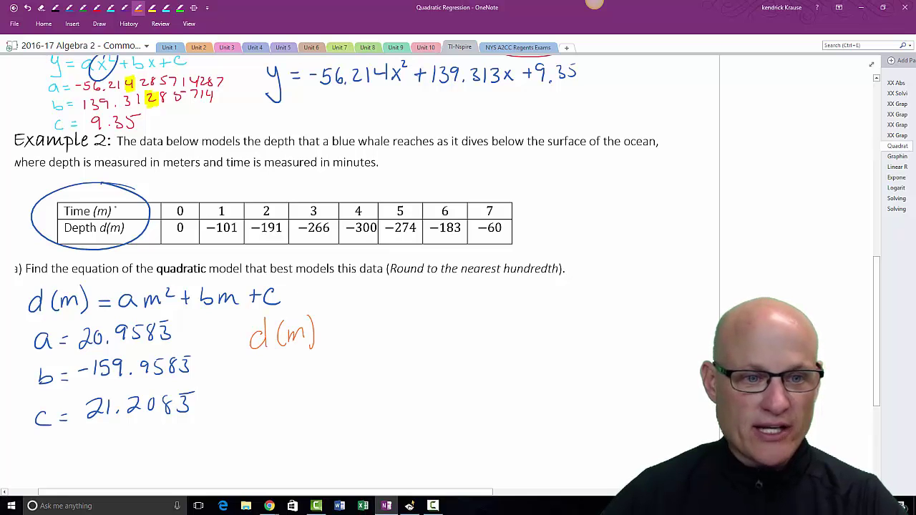
mouse_move(115, 175)
left_mouse_down()
mouse_move(166, 192)
mouse_move(64, 254)
mouse_move(43, 229)
left_mouse_up()
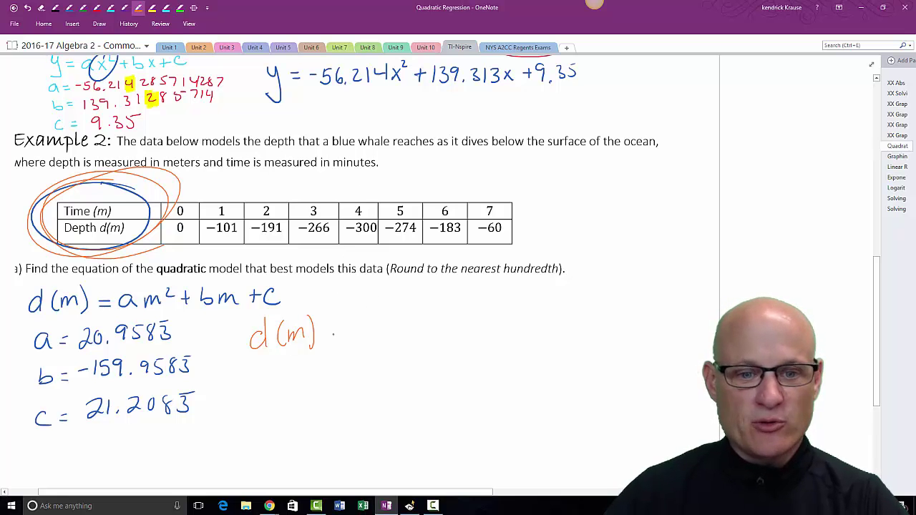
left_click_drag(537, 254, 474, 251)
Highlight the rounding digits of a and b in yellow, then write 20.96m² in orange
left_click(152, 8)
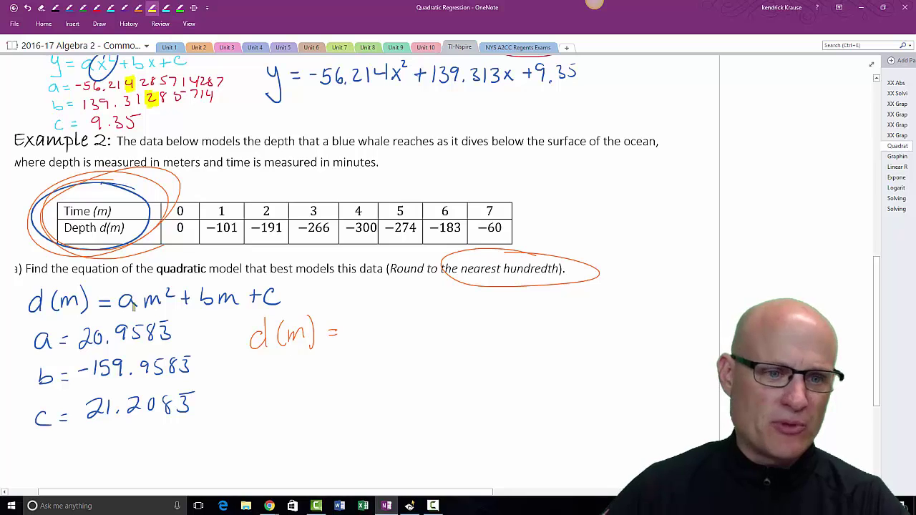
mouse_move(133, 326)
left_mouse_down()
mouse_move(161, 357)
mouse_move(154, 412)
left_mouse_up()
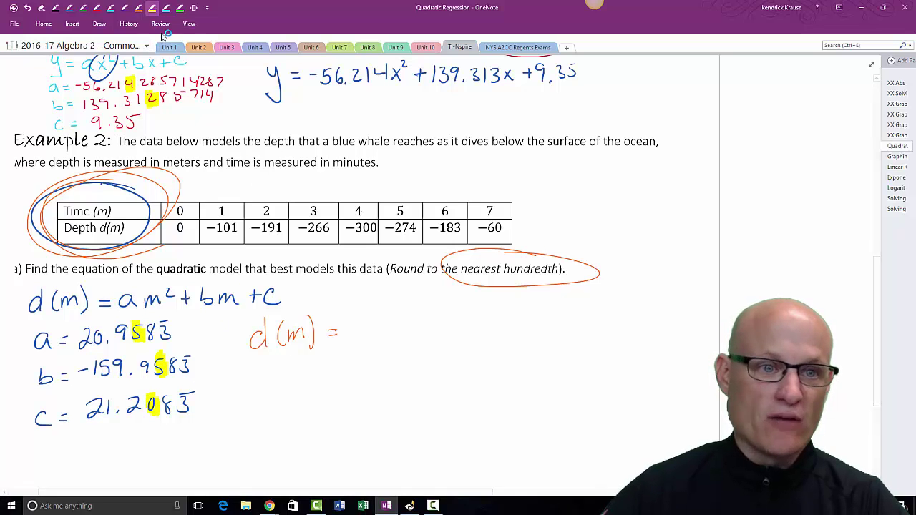
left_click(138, 8)
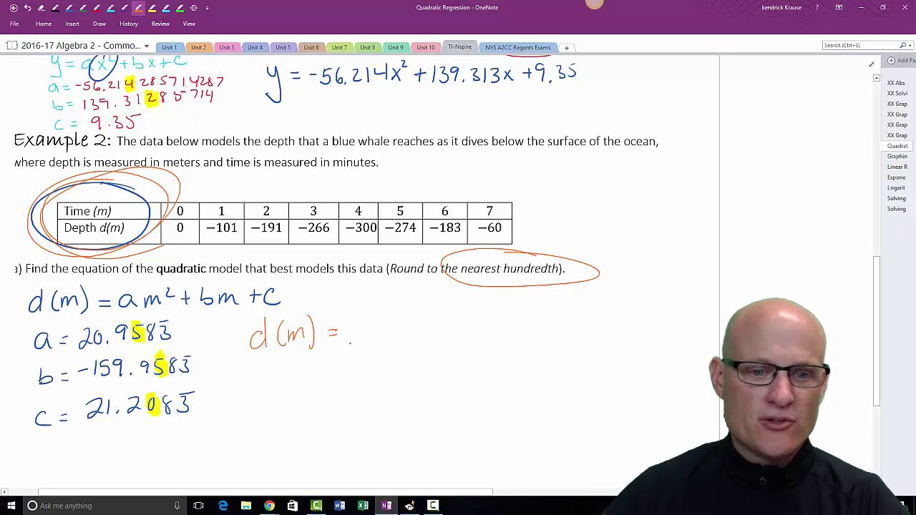
mouse_move(349, 323)
left_mouse_down()
mouse_move(347, 341)
mouse_move(366, 341)
left_mouse_up()
mouse_move(378, 321)
left_mouse_down()
mouse_move(395, 335)
mouse_move(389, 340)
mouse_move(410, 323)
mouse_move(409, 340)
mouse_move(426, 321)
mouse_move(447, 332)
mouse_move(451, 321)
mouse_move(505, 322)
mouse_move(509, 332)
mouse_move(554, 334)
left_mouse_up()
Complete the equation with −159.96m + 21.21 and draw an orange box around it
left_click(509, 333)
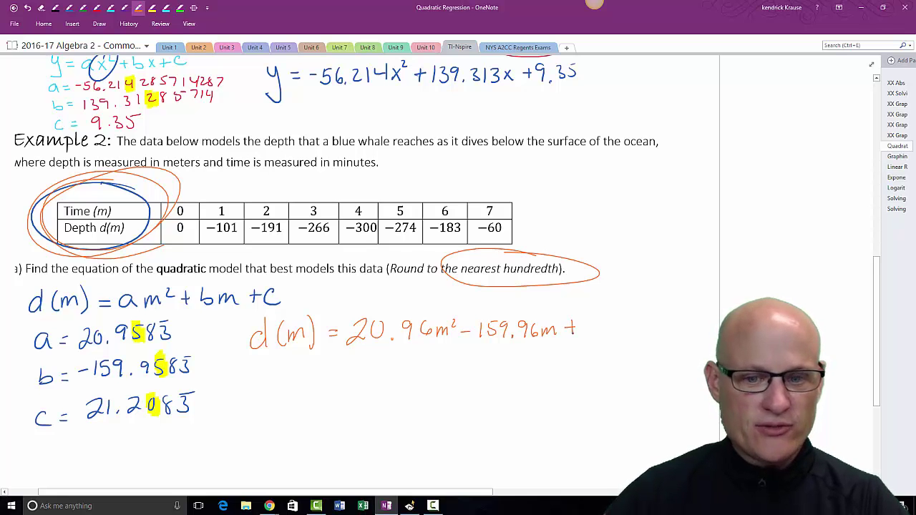
mouse_move(590, 319)
left_mouse_down()
mouse_move(603, 332)
mouse_move(631, 332)
left_mouse_up()
left_click(611, 331)
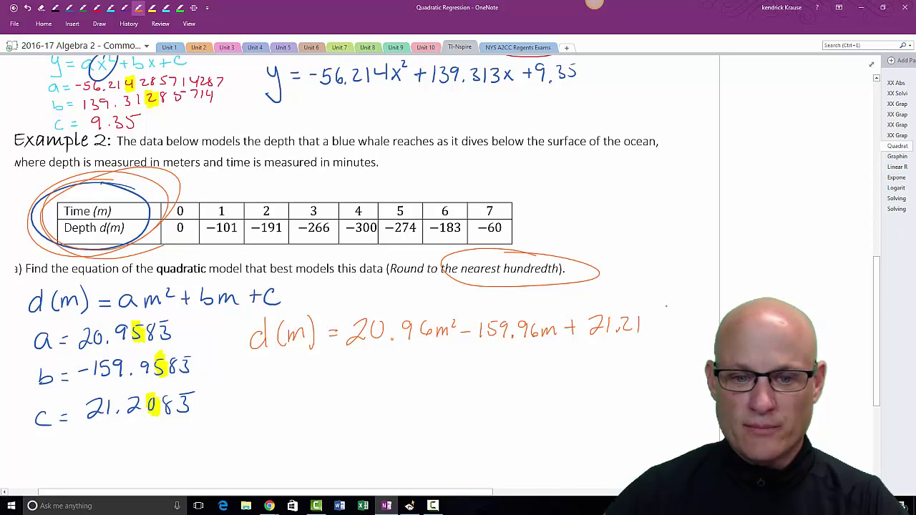
mouse_move(664, 305)
left_mouse_down()
mouse_move(230, 300)
mouse_move(233, 363)
mouse_move(649, 353)
mouse_move(658, 305)
left_mouse_up()
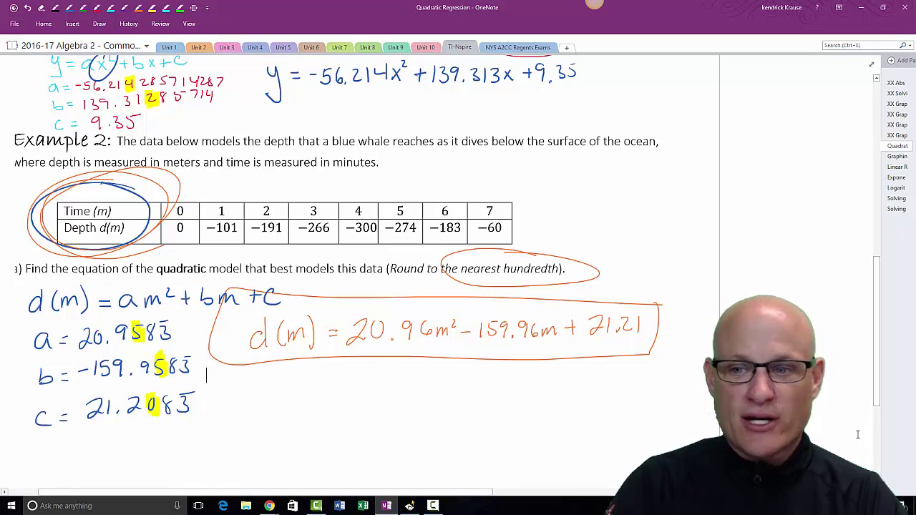
left_click(441, 506)
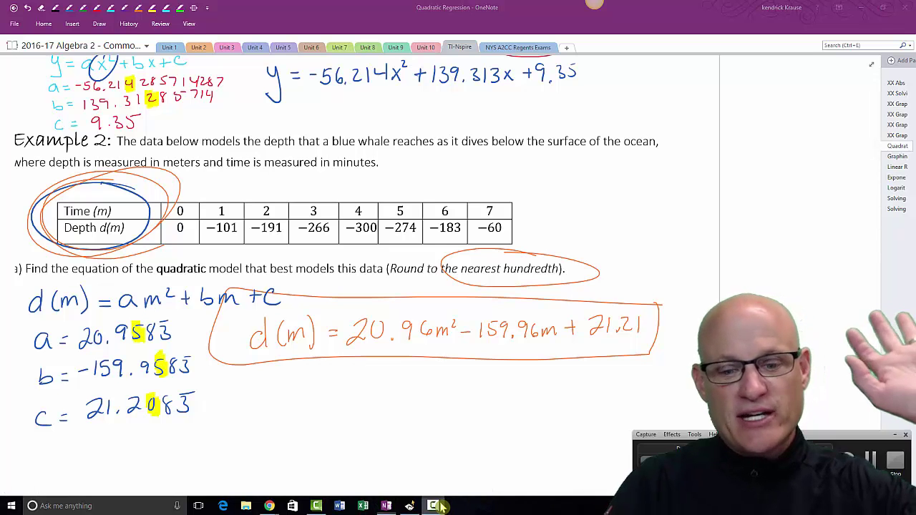